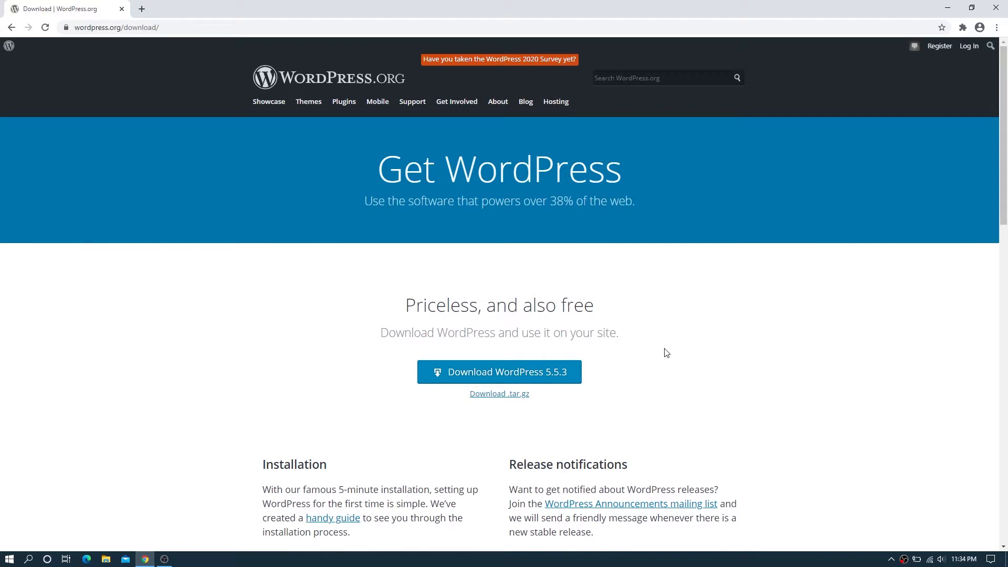
Switch to the localhost/demo tab and scroll the site's front page showing 'Hello world!'
scroll(664, 349, down, 3)
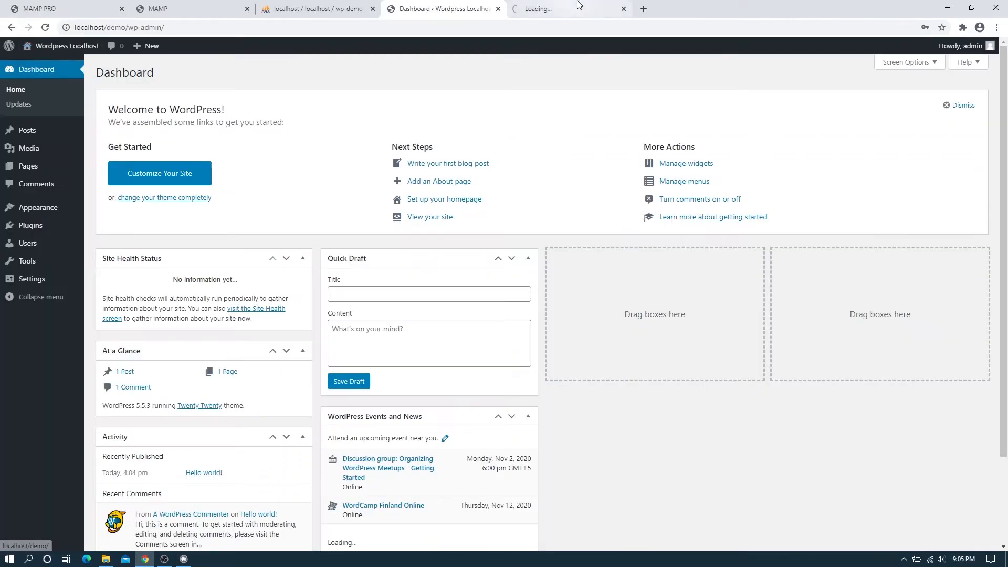
click(578, 6)
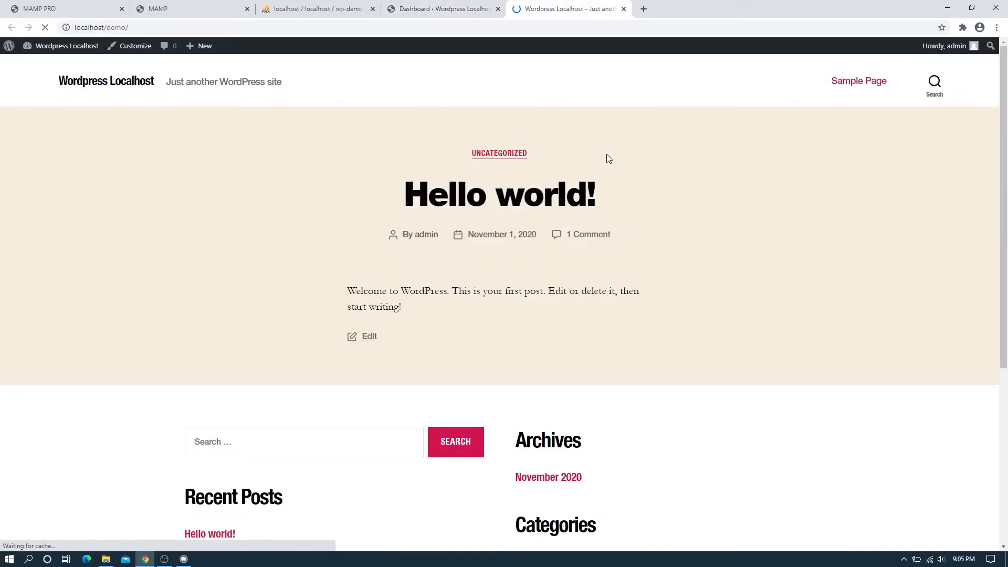
scroll(558, 209, down, 3)
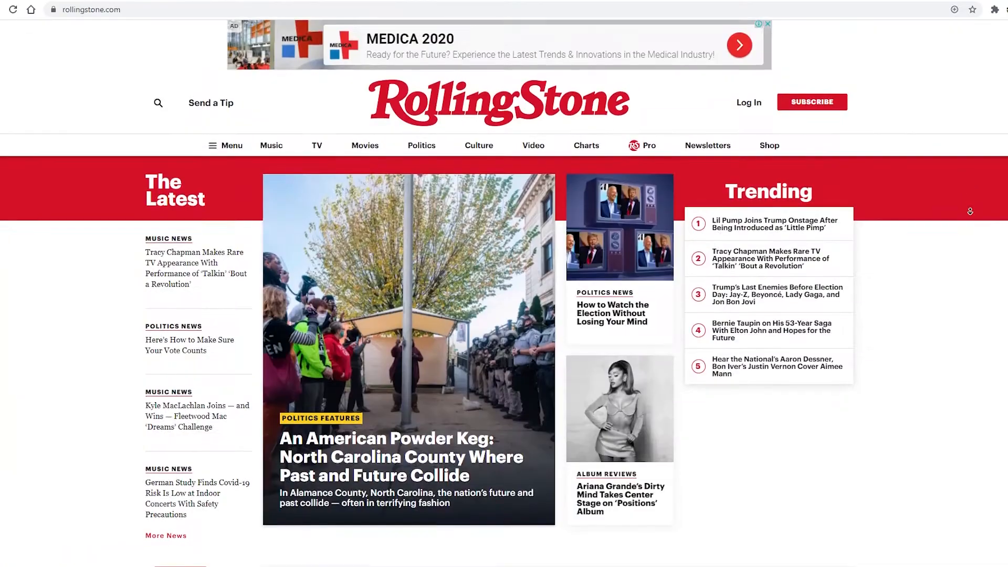
Scroll through the Toyota Brazil, Rolling Stone, GAB and British Vogue example sites
scroll(970, 211, down, 6)
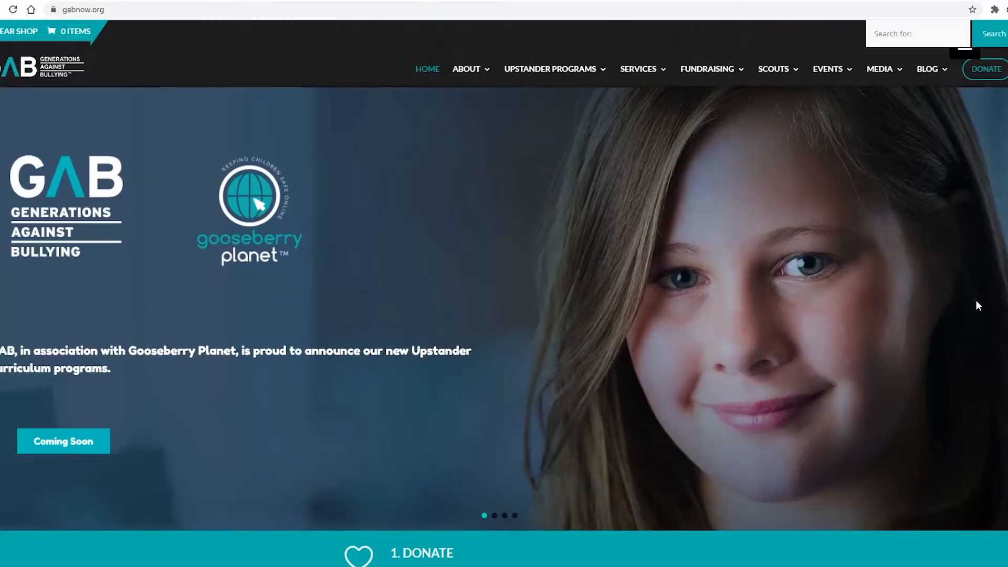
scroll(975, 300, down, 8)
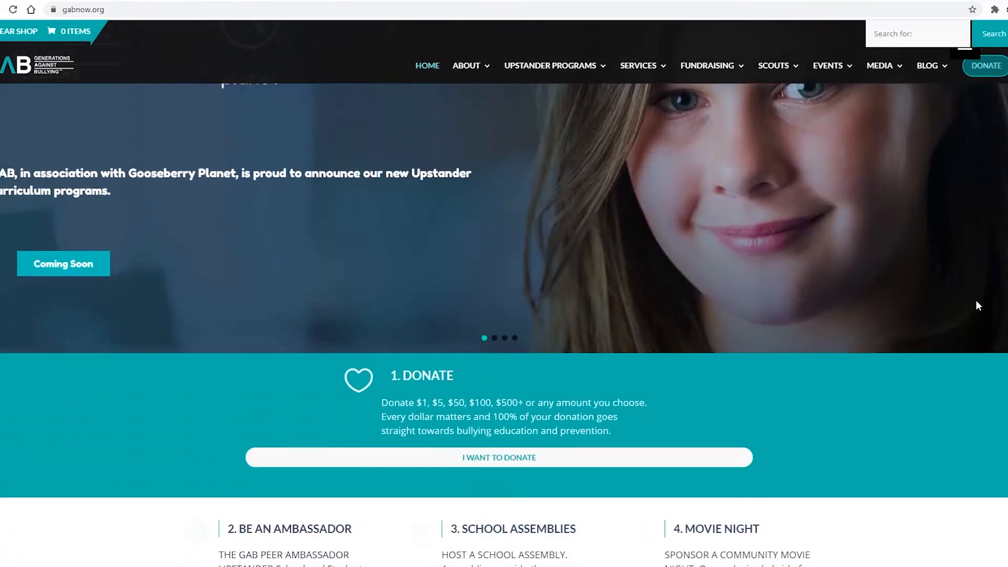
scroll(978, 305, down, 3)
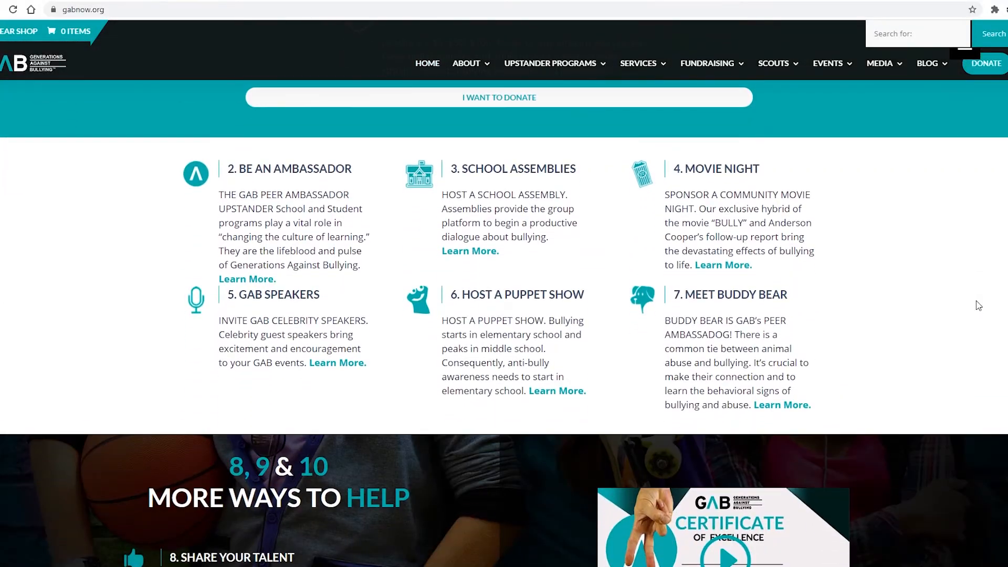
scroll(978, 306, down, 6)
scroll(978, 306, down, 8)
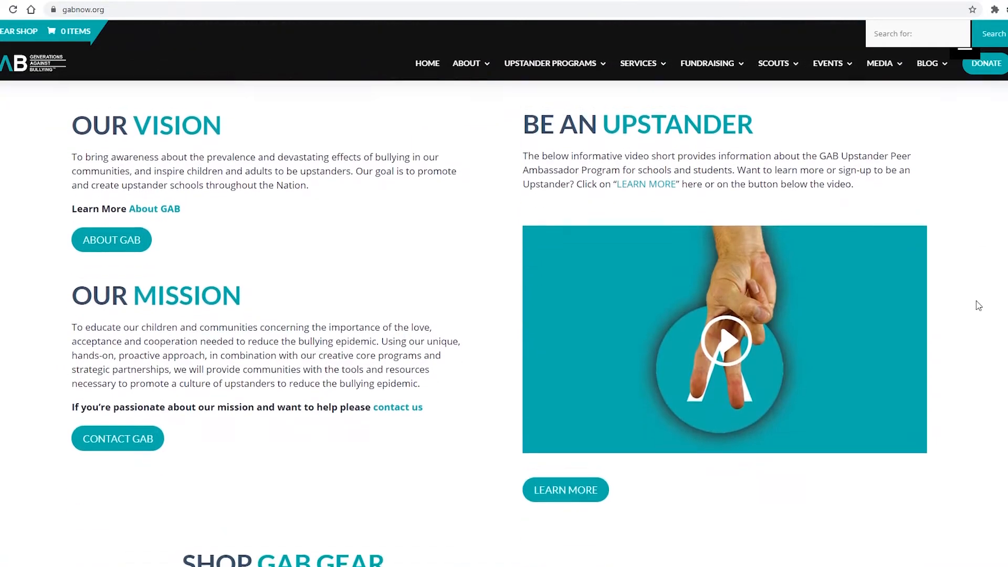
scroll(978, 306, down, 1)
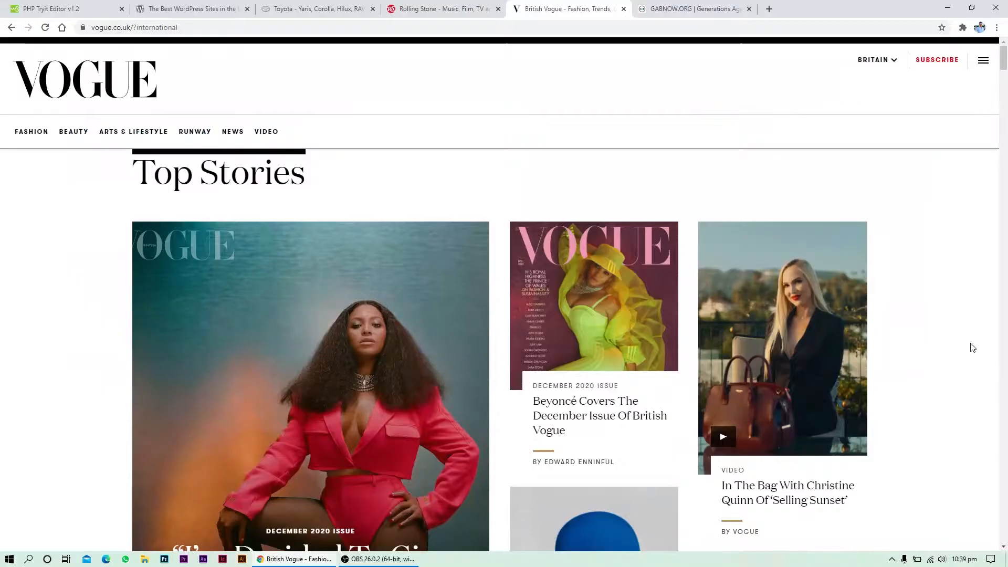
scroll(972, 347, down, 4)
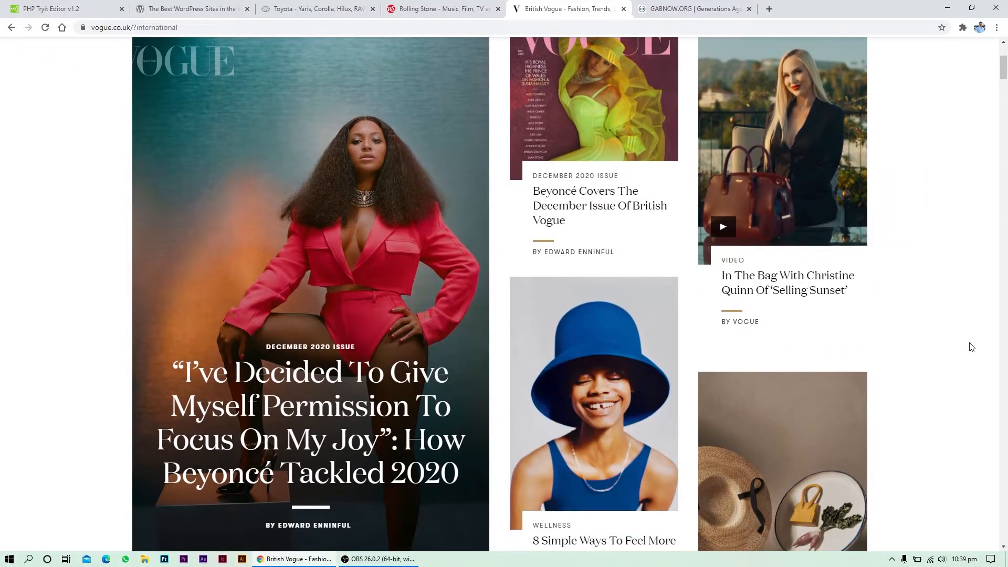
scroll(972, 347, down, 14)
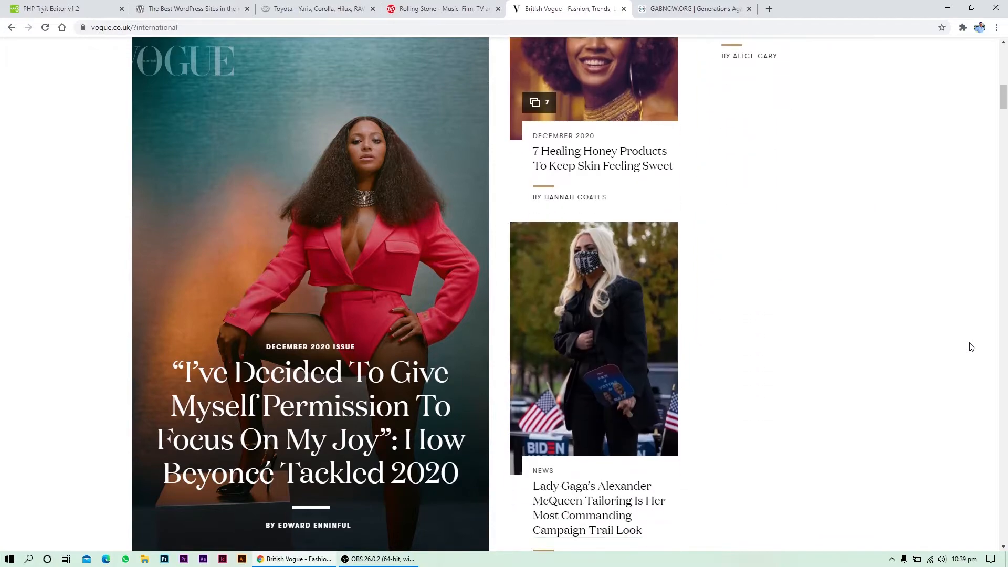
scroll(971, 347, down, 5)
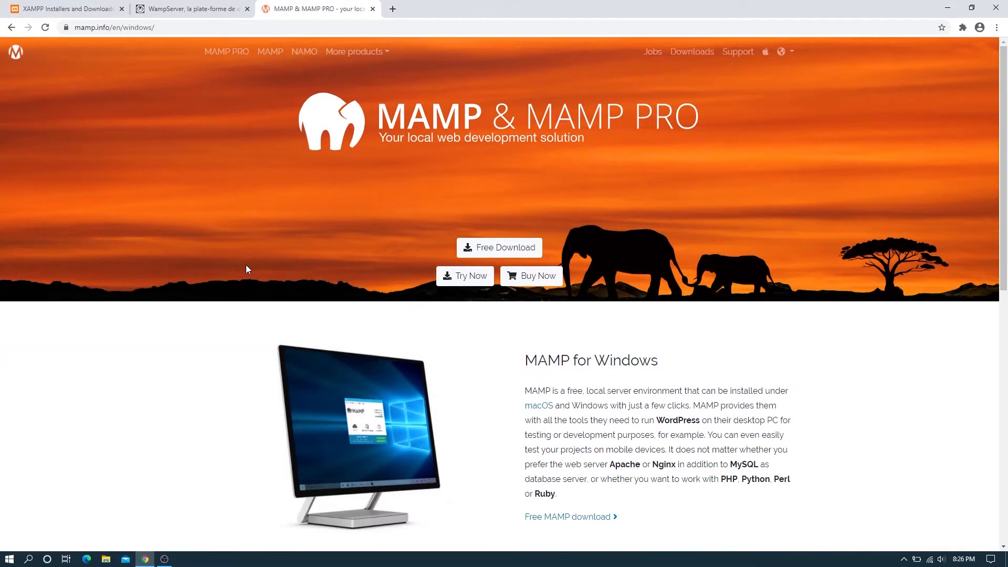
Download the MAMP & MAMP PRO 4.2.0 Windows installer from mamp.info's downloads page
scroll(245, 268, down, 4)
scroll(246, 269, up, 5)
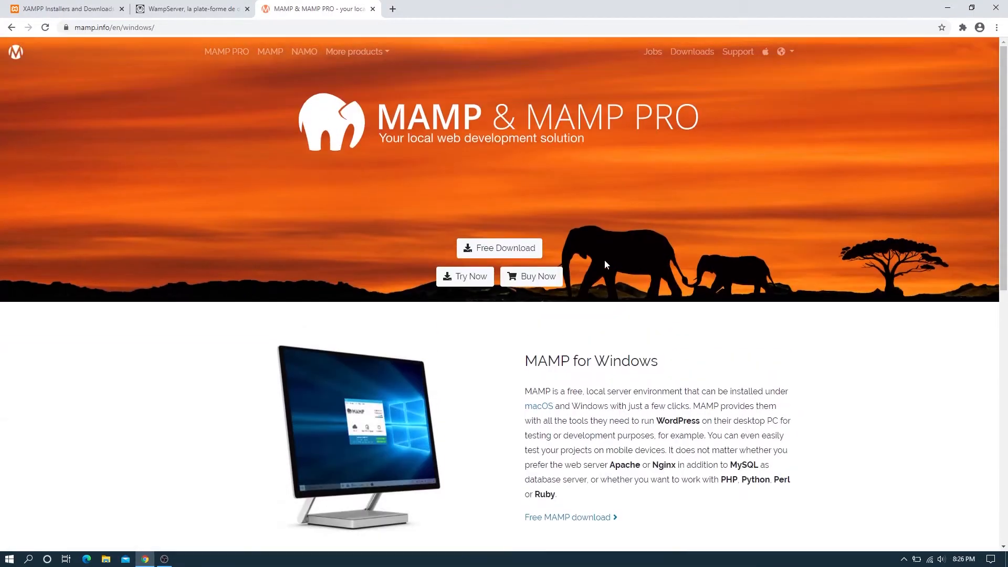
click(493, 253)
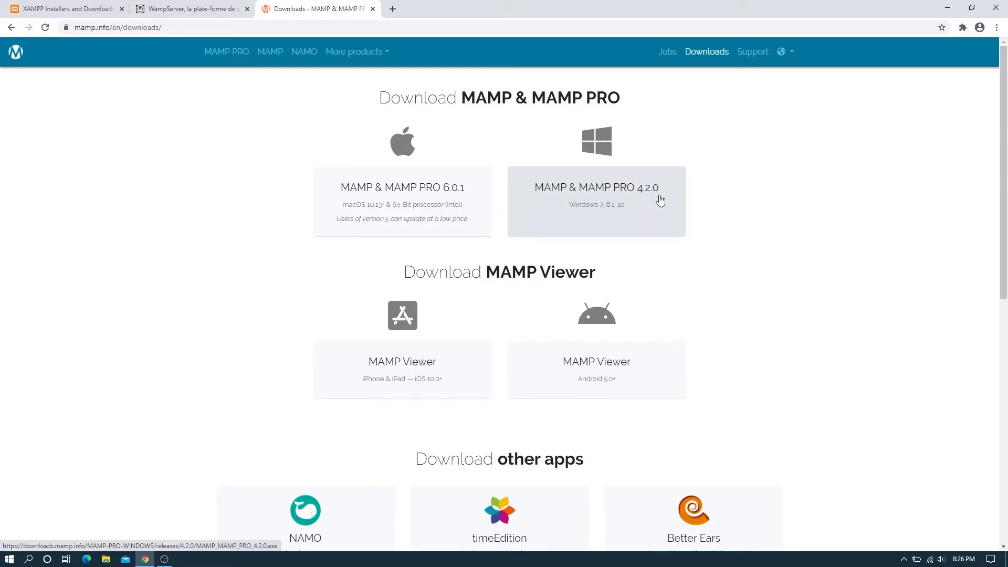
click(660, 200)
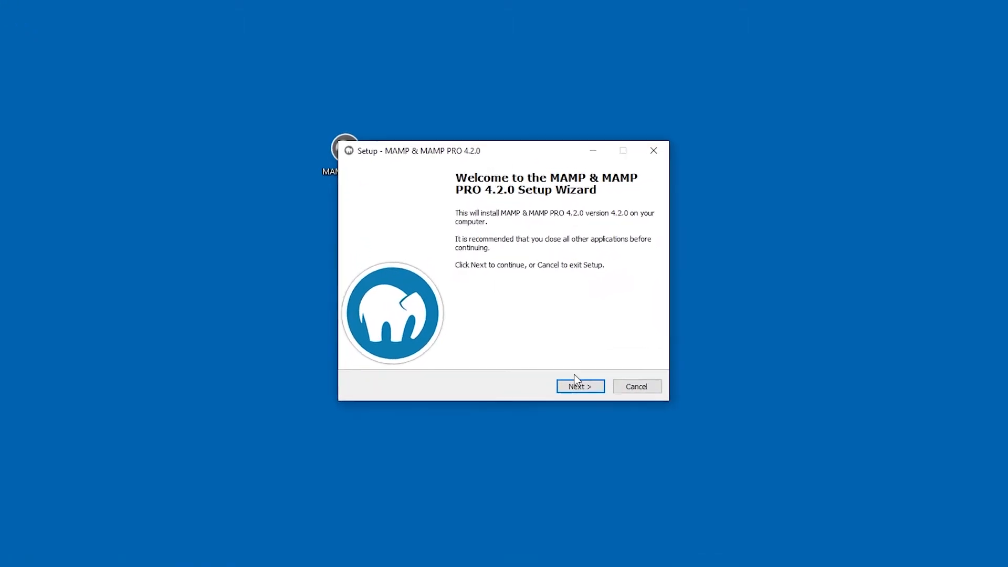
Move past the welcome screen, leave MAMP PRO unchecked and accept the licence agreement
click(578, 388)
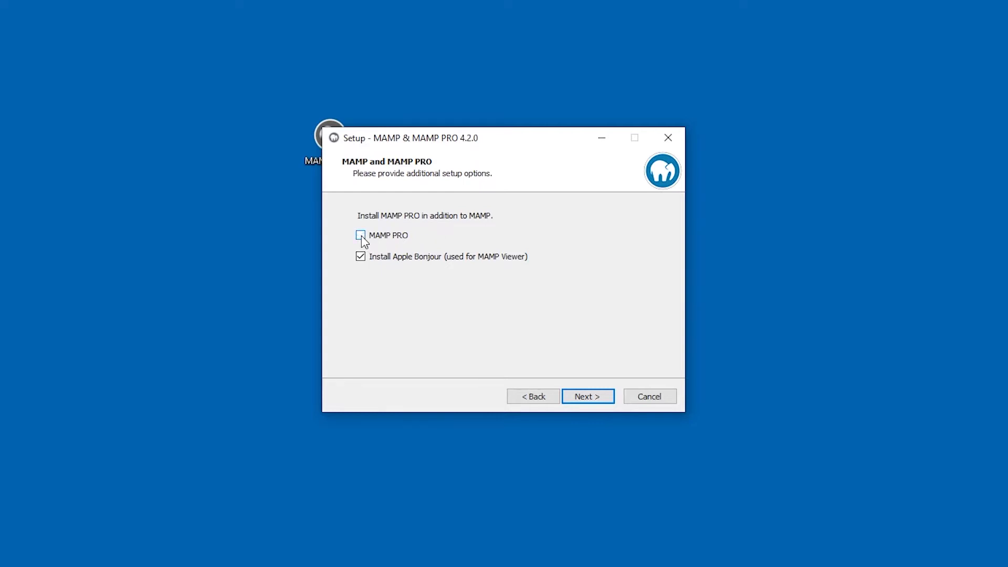
click(583, 397)
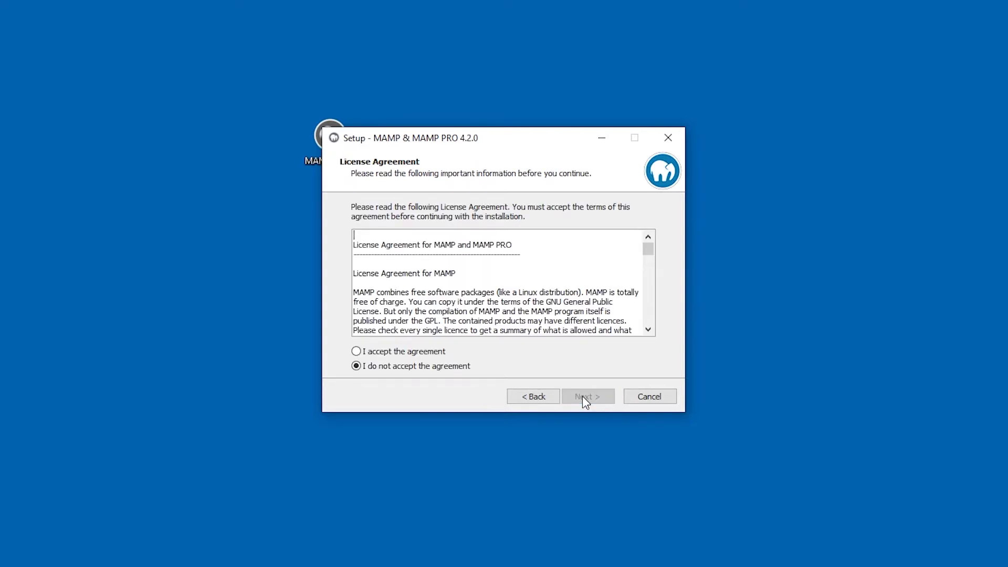
click(416, 353)
click(583, 397)
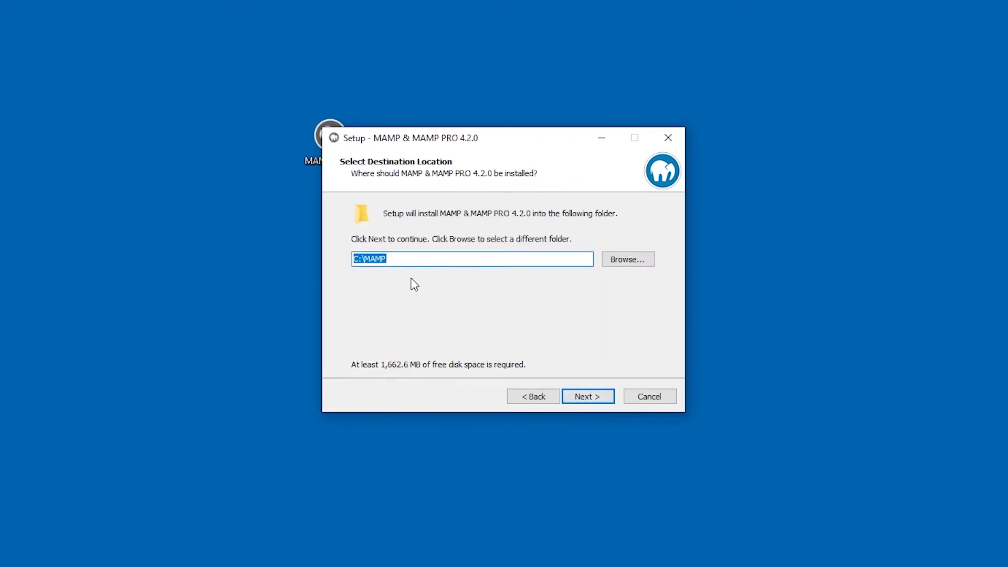
Install to C:\MAMP with the default MAMP Start Menu folder, then close the finished wizard
click(596, 398)
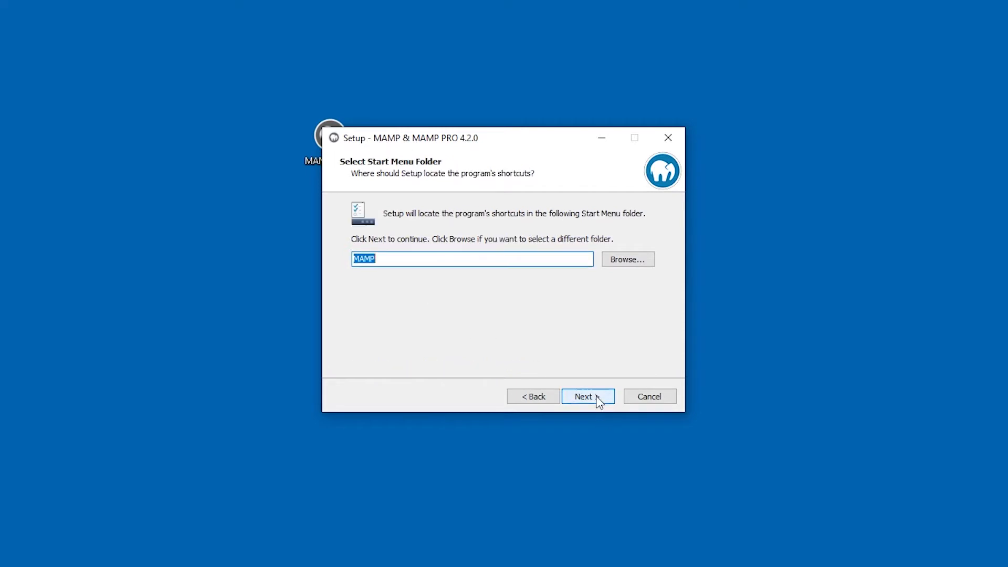
click(581, 396)
click(582, 395)
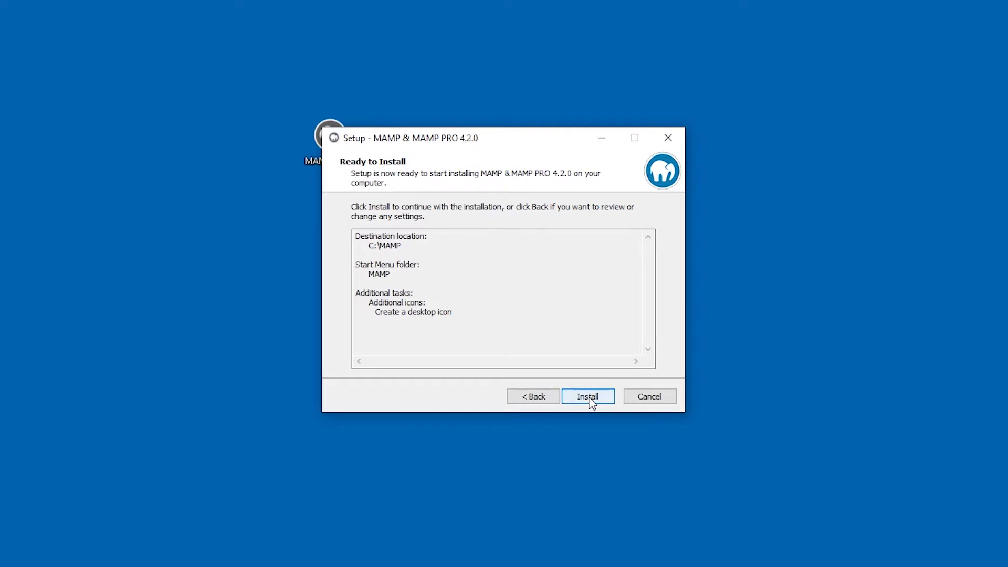
click(588, 397)
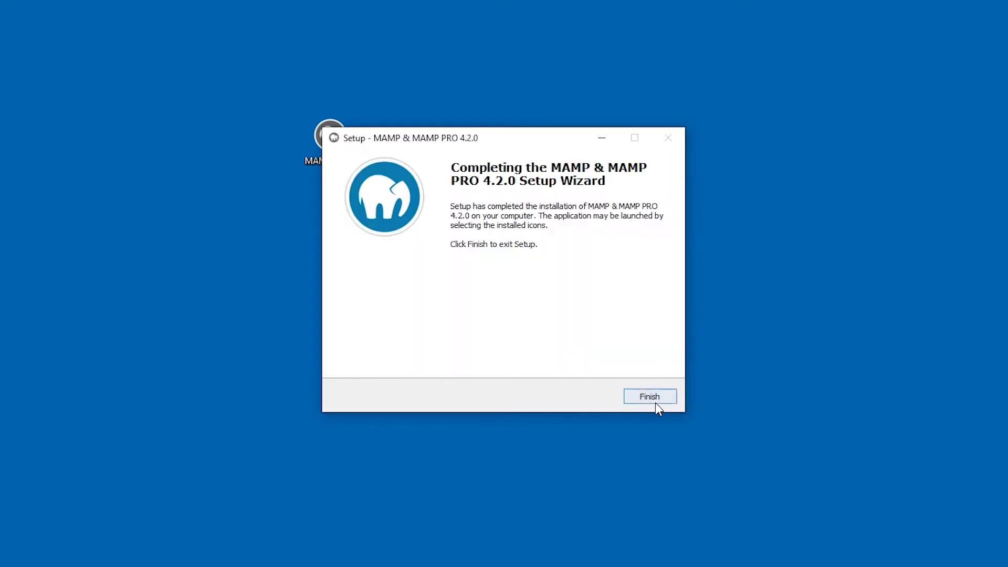
click(650, 396)
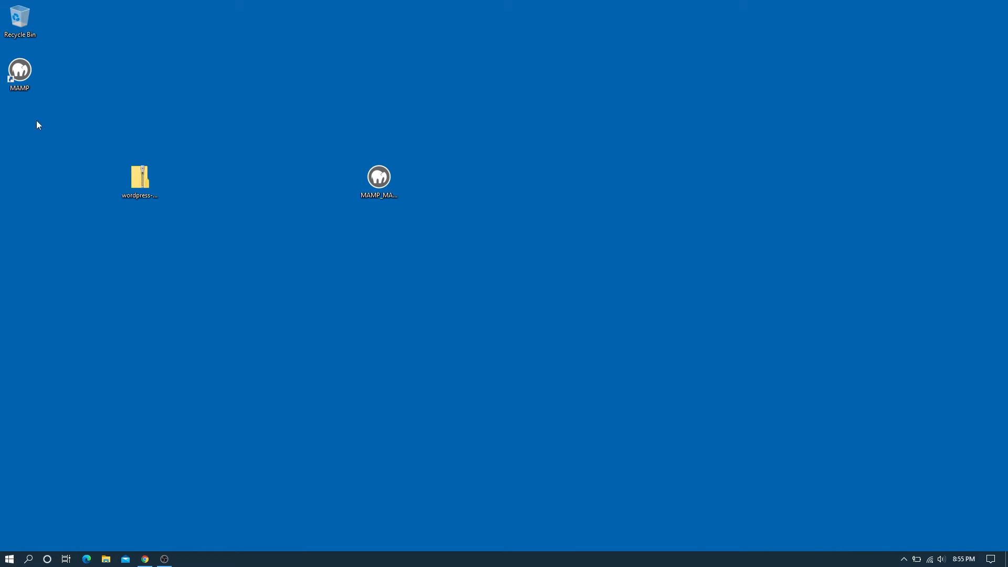
Launch MAMP from its desktop shortcut, then load localhost in Chrome to confirm the servers
double_click(16, 70)
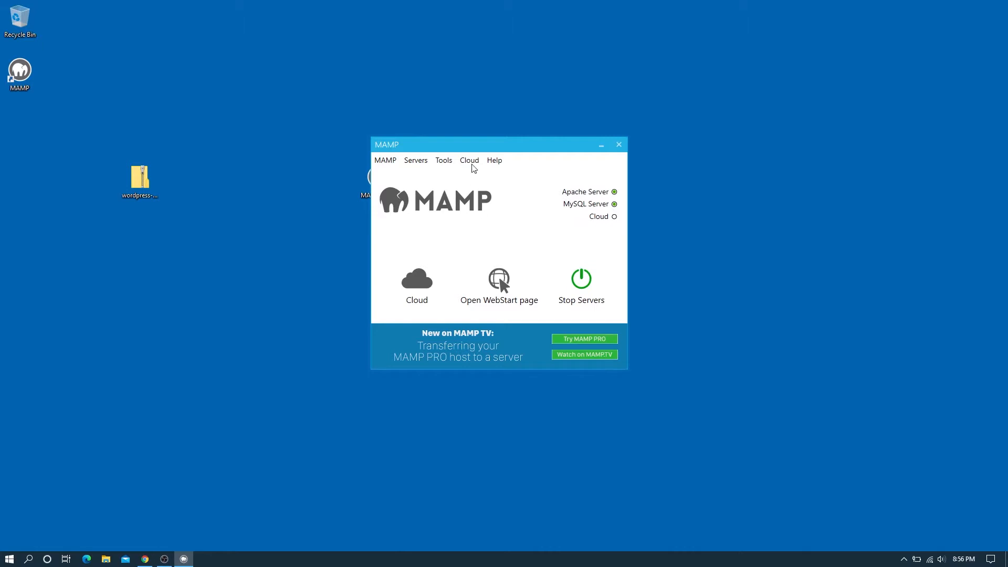
drag(467, 147, 514, 131)
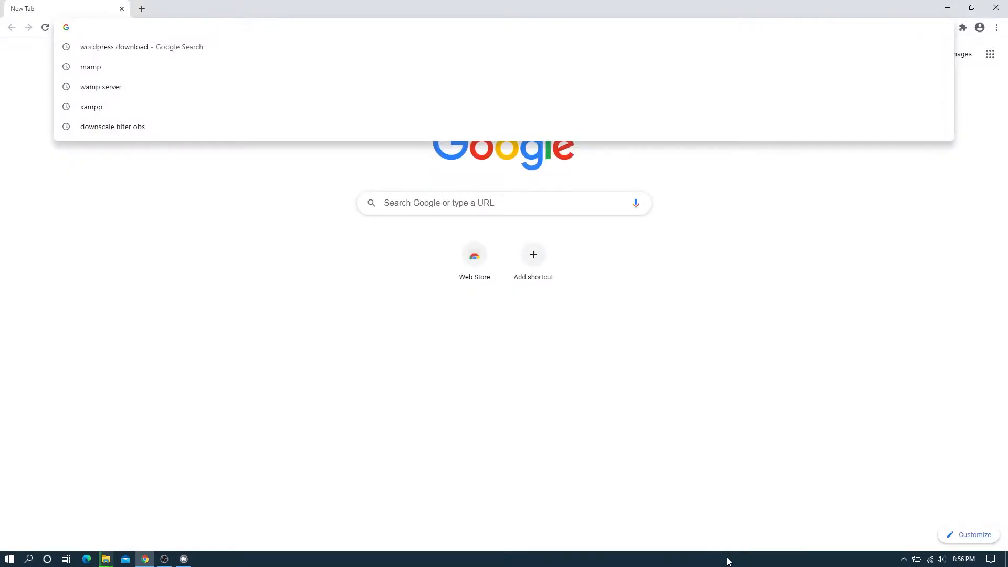
text(local)
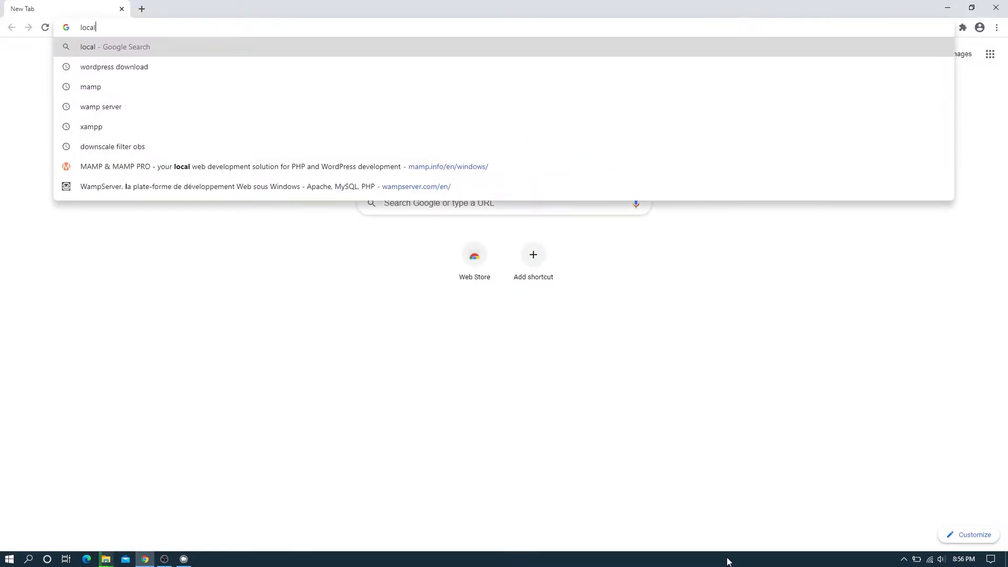
text(host)
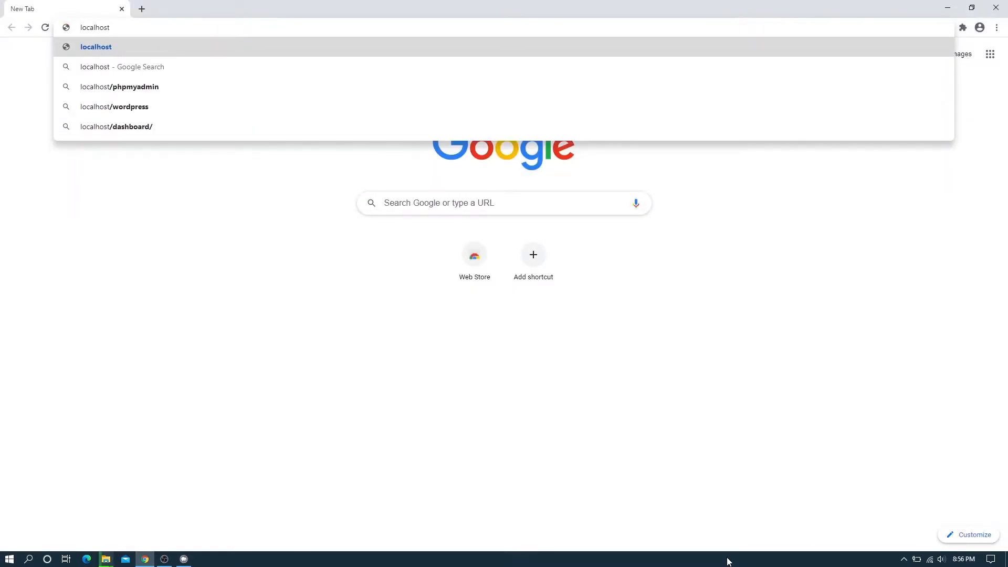
key(Return)
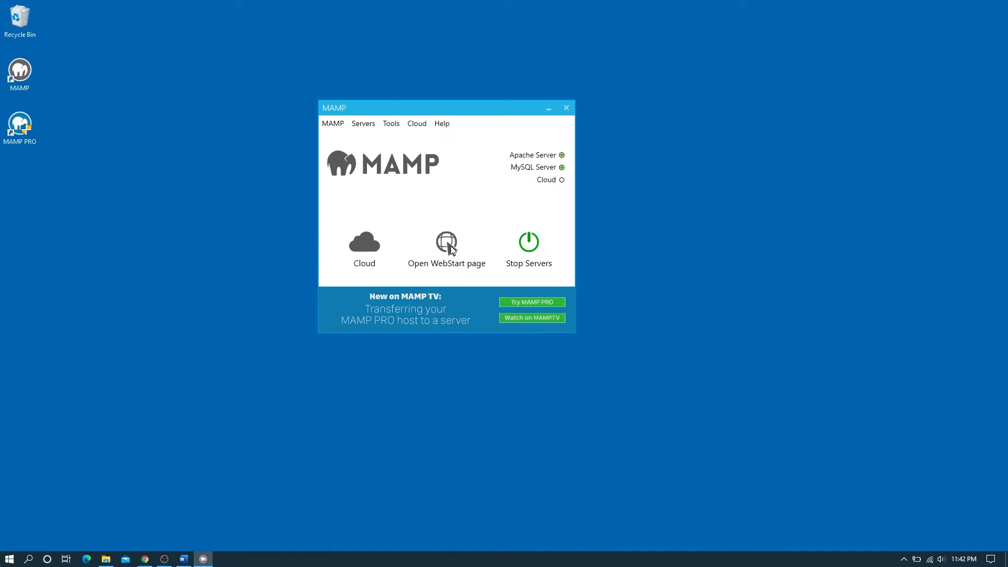
Open MAMP's WebStart page, close the old download tab, and launch phpMyAdmin via Tools
click(449, 244)
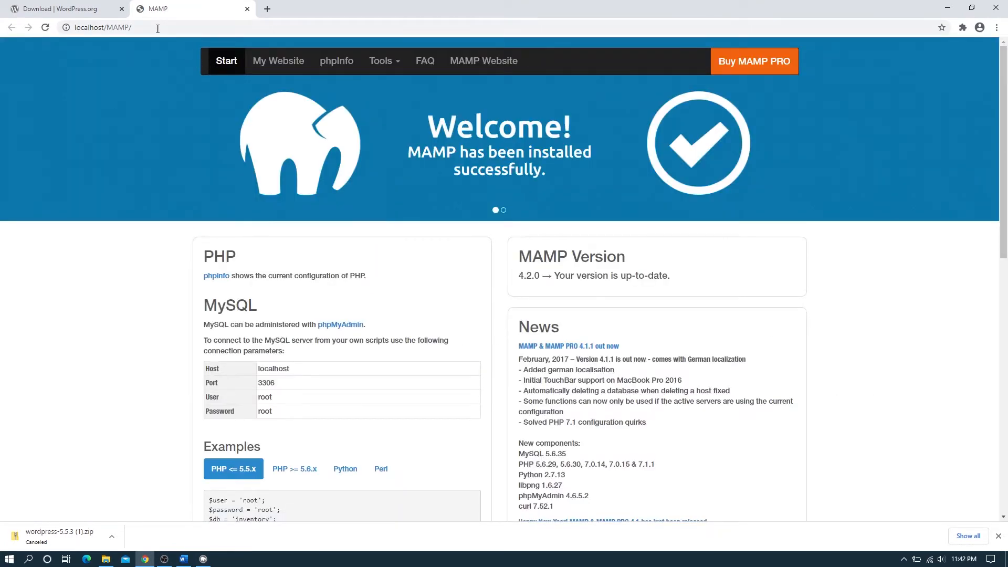
click(121, 9)
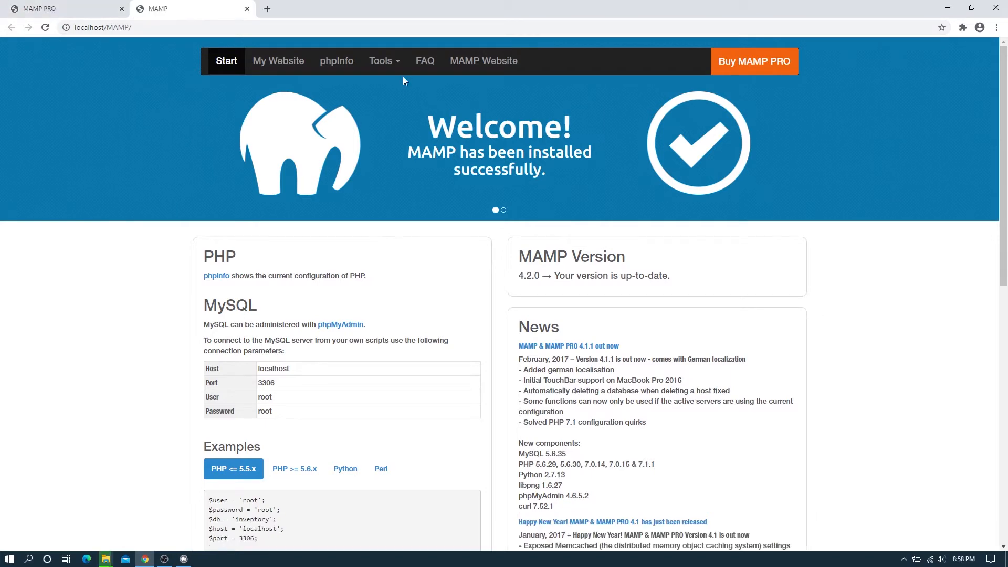
click(401, 61)
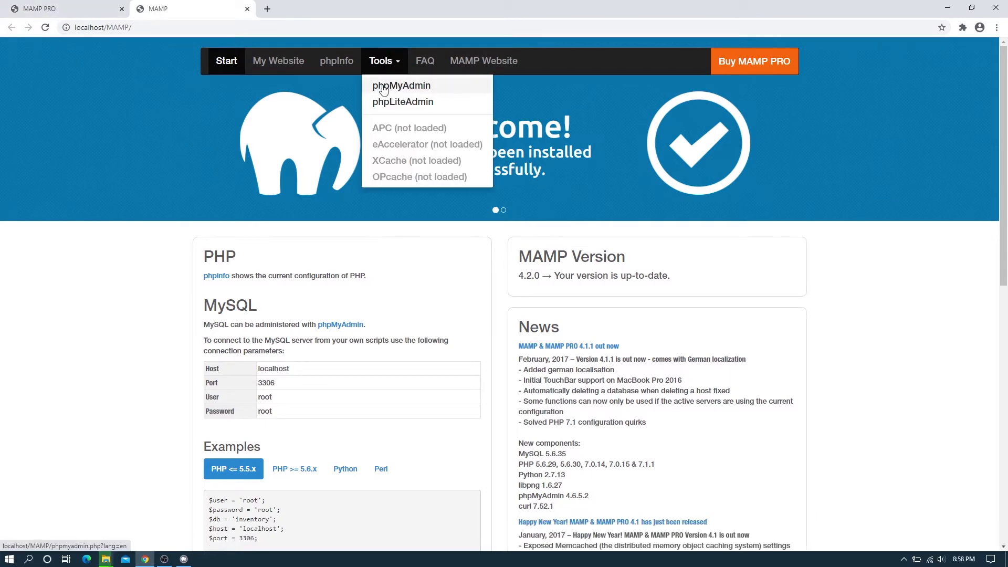
click(414, 87)
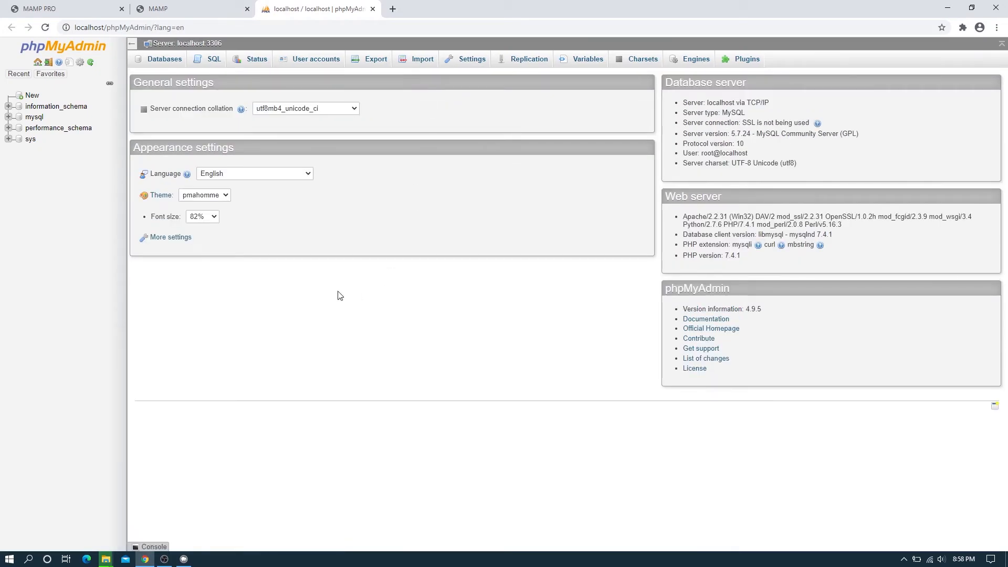
Create an empty database named wp-demo from phpMyAdmin's Databases list
click(168, 63)
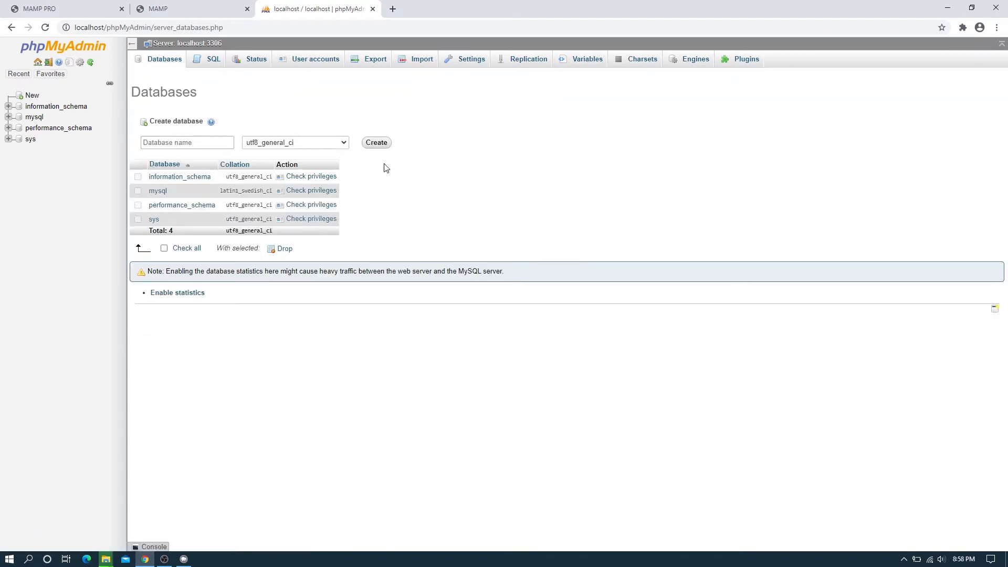
click(210, 143)
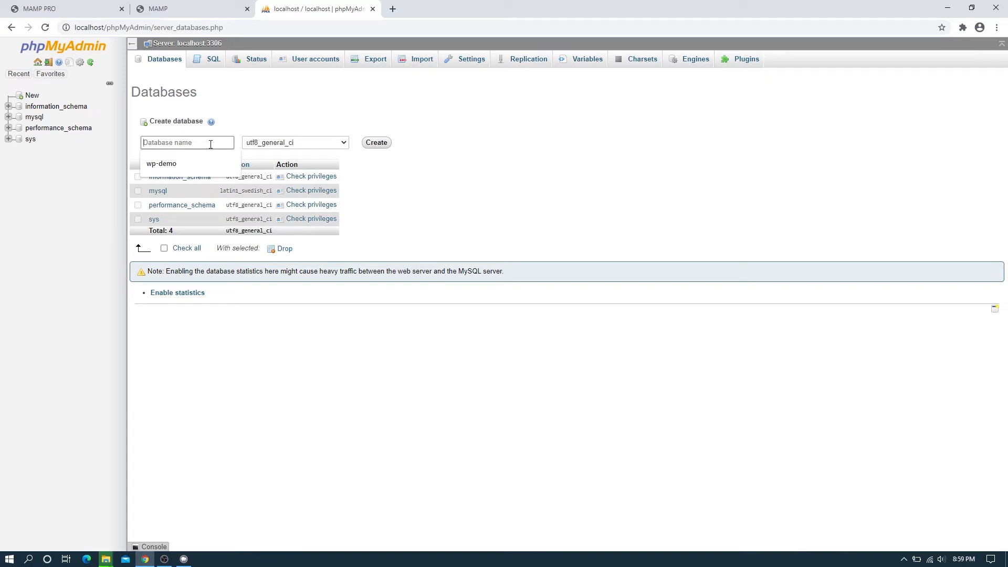
text(wp-demo)
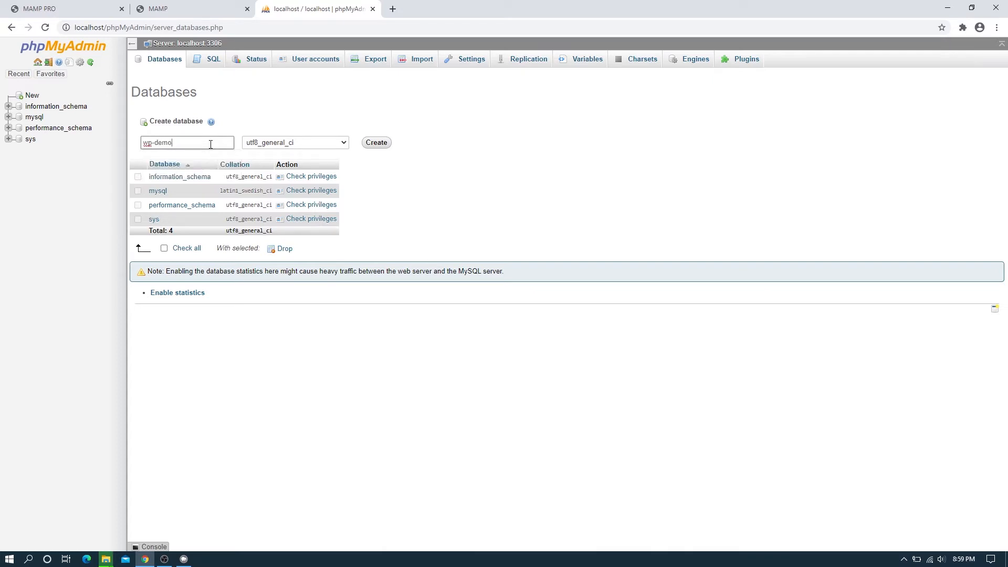
click(386, 144)
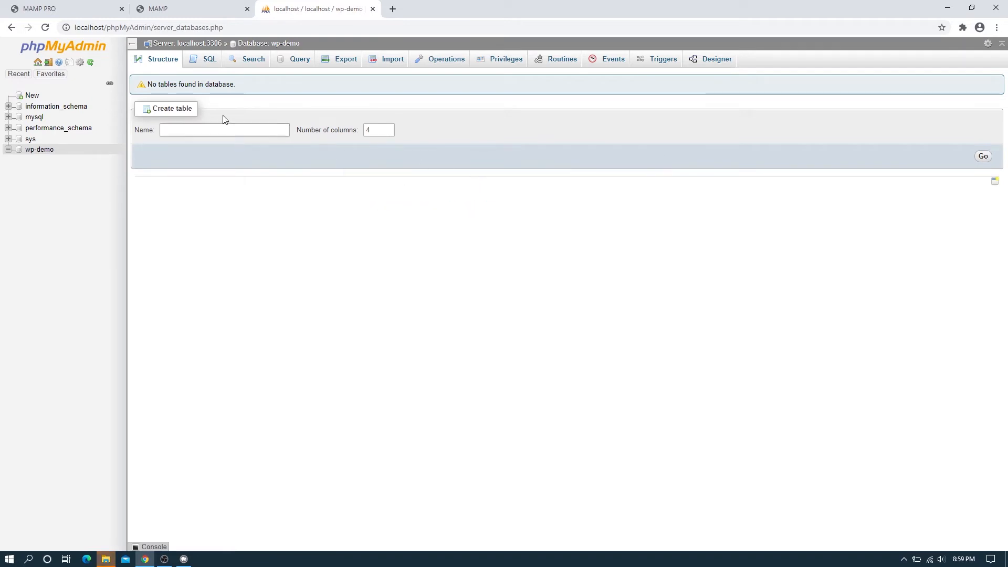
click(160, 130)
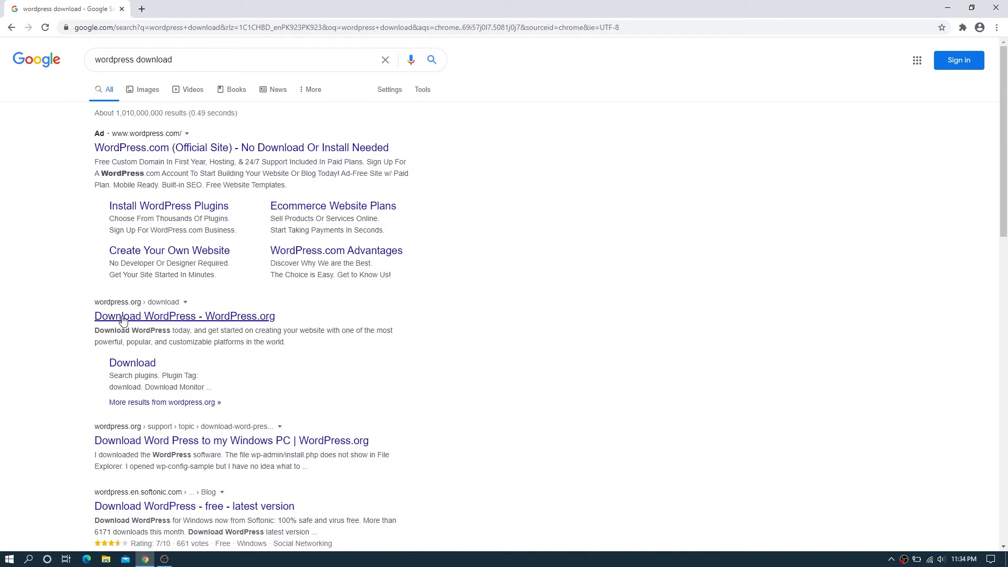
Download the WordPress 5.5.3 zip from the WordPress.org download page
click(249, 317)
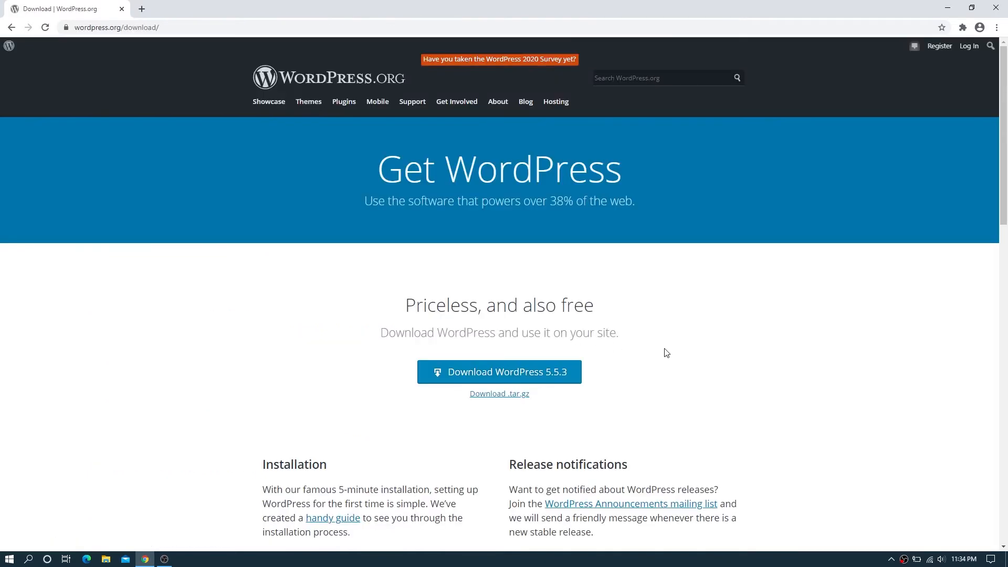
scroll(666, 353, down, 2)
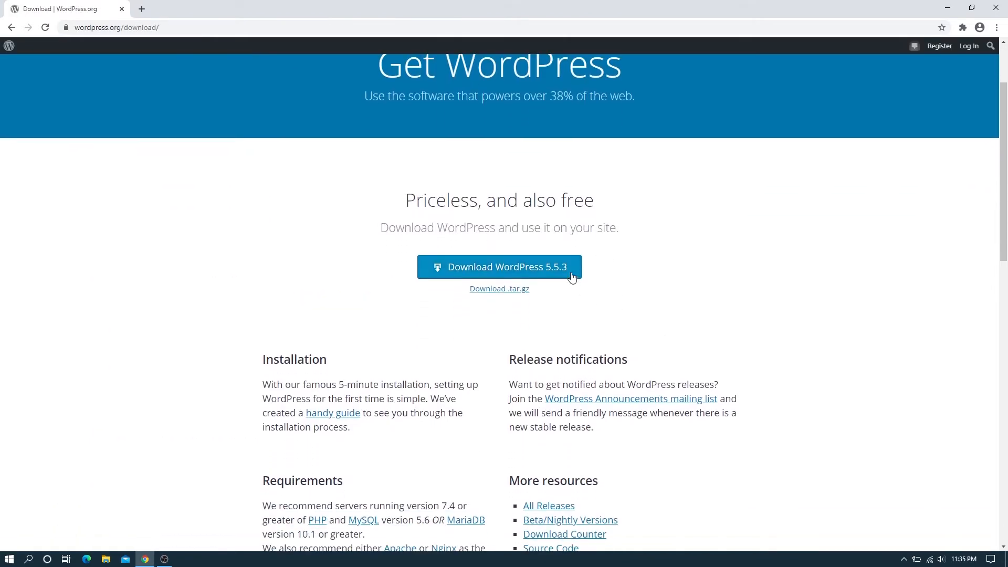
click(572, 277)
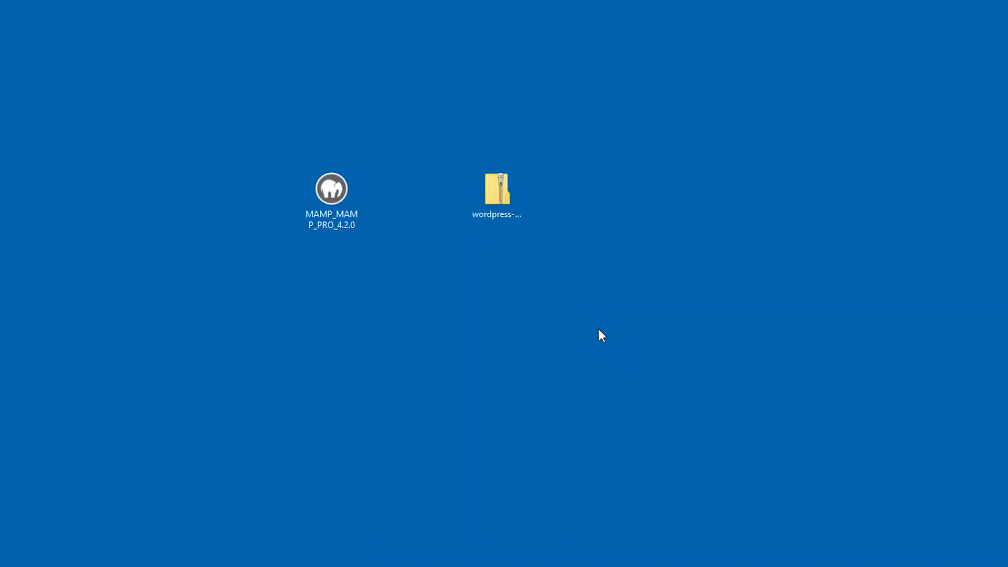
Extract the WordPress 5.5.3 zip on the desktop and open the wordpress-5.5.3 folder
double_click(509, 188)
right_click(509, 188)
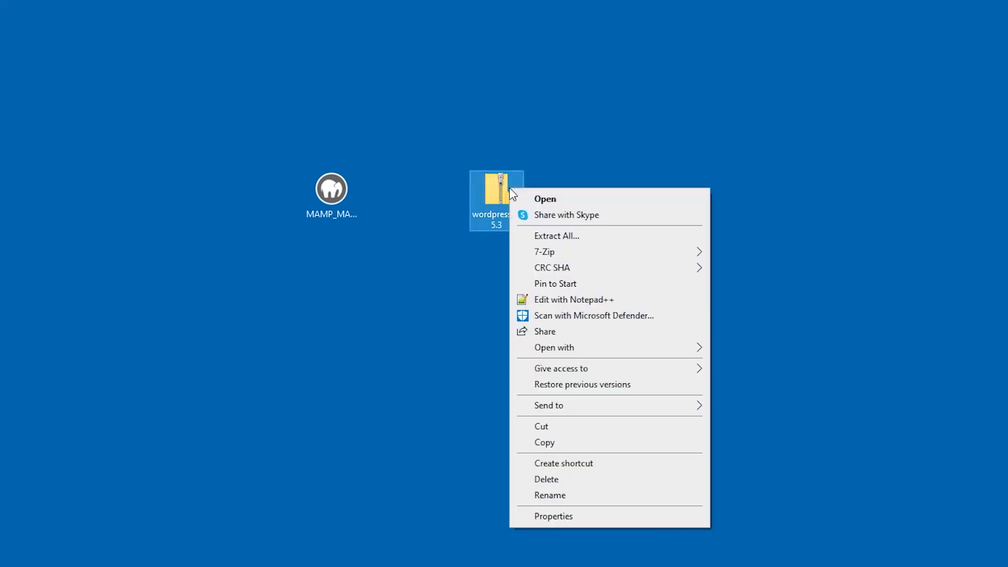
click(540, 237)
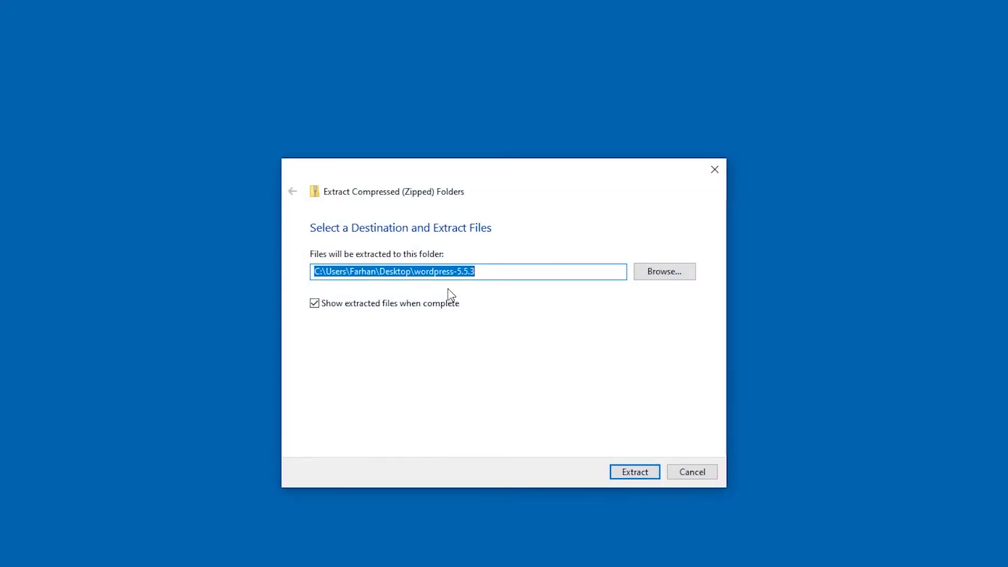
click(634, 472)
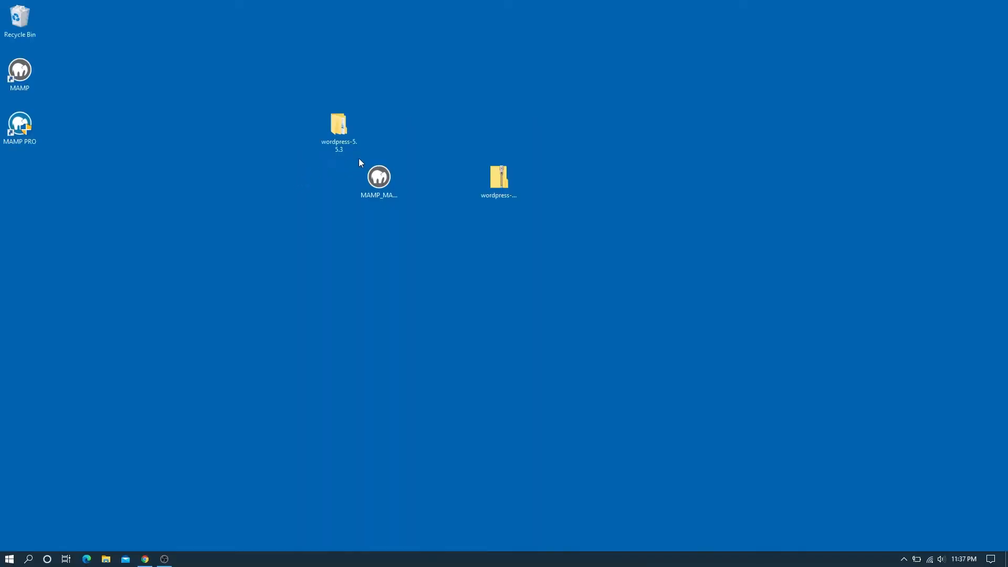
double_click(339, 127)
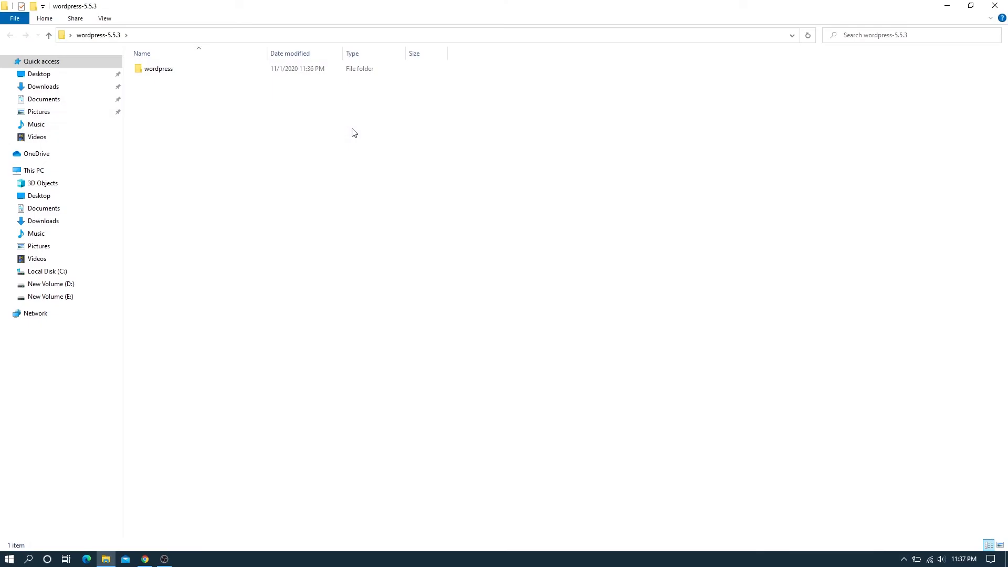
Copy the wordpress folder into C:\MAMP\htdocs
right_click(152, 72)
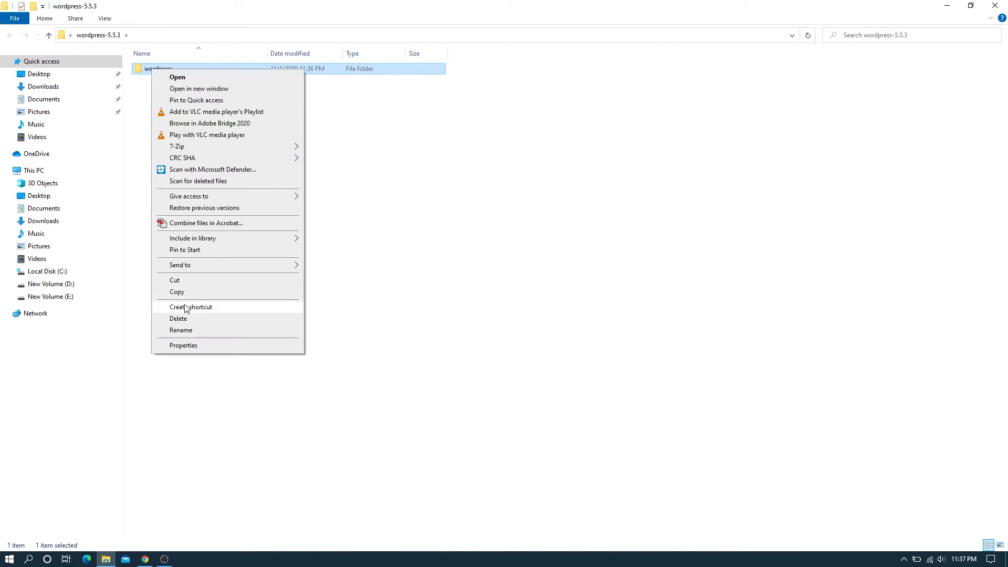
click(185, 293)
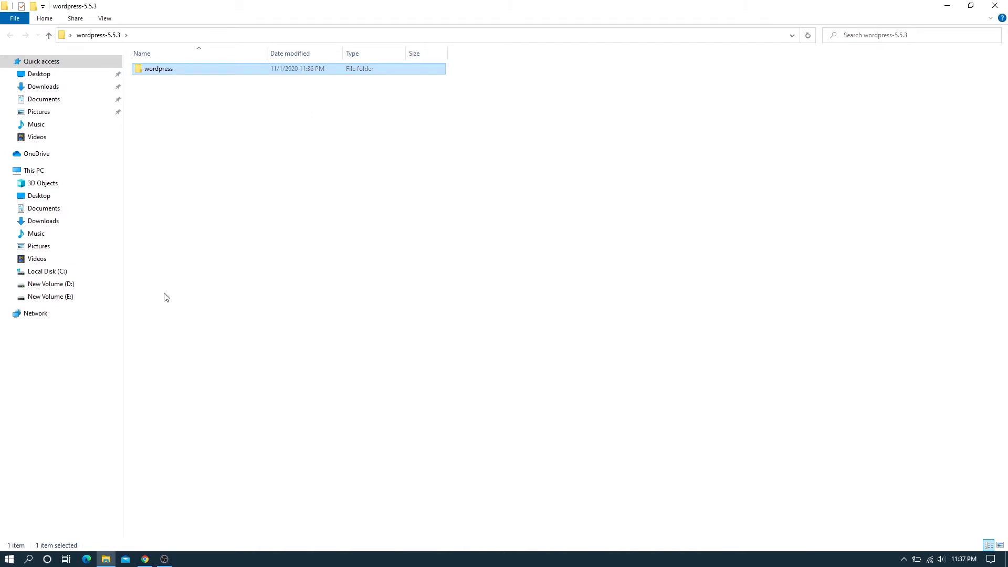
click(34, 273)
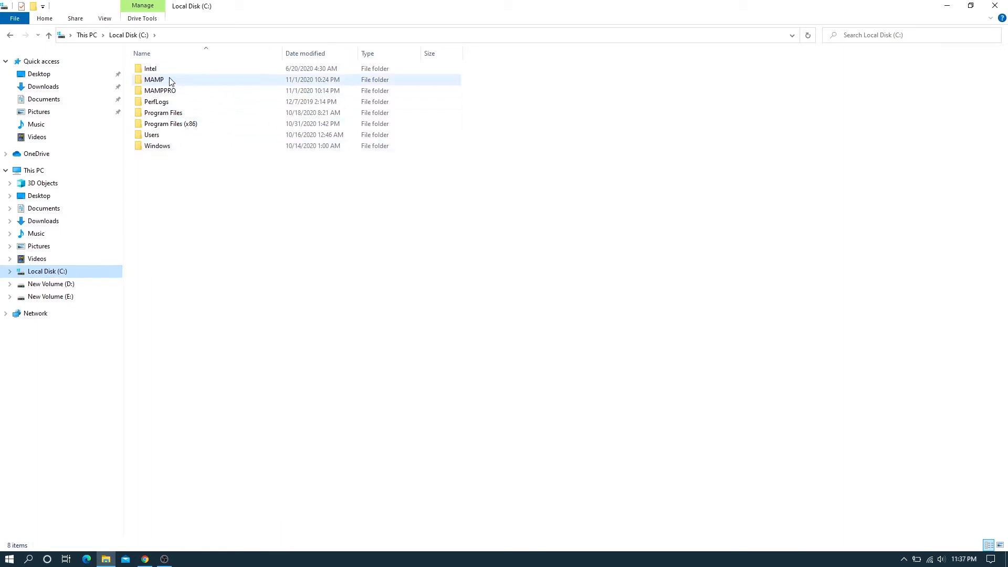
double_click(155, 81)
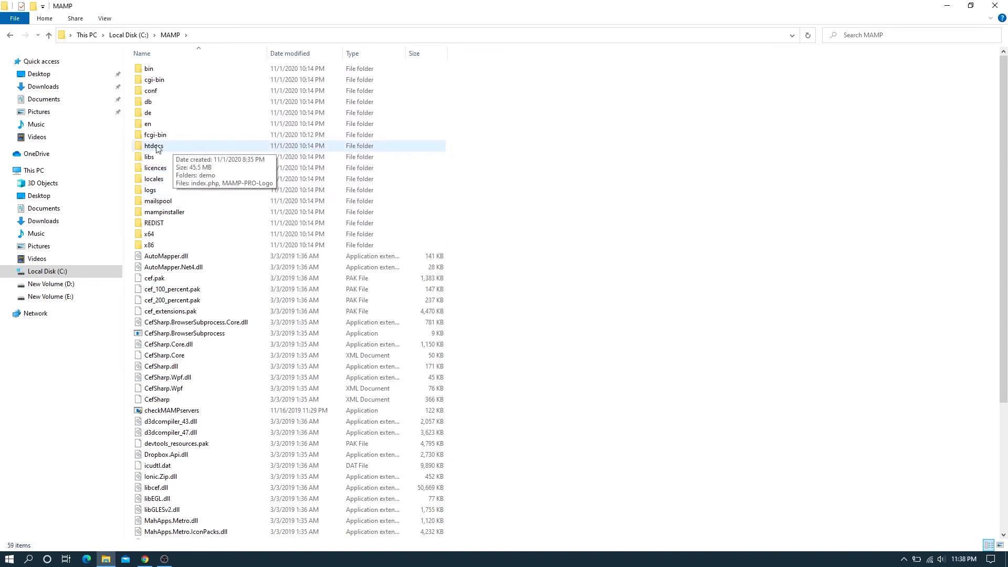
double_click(177, 147)
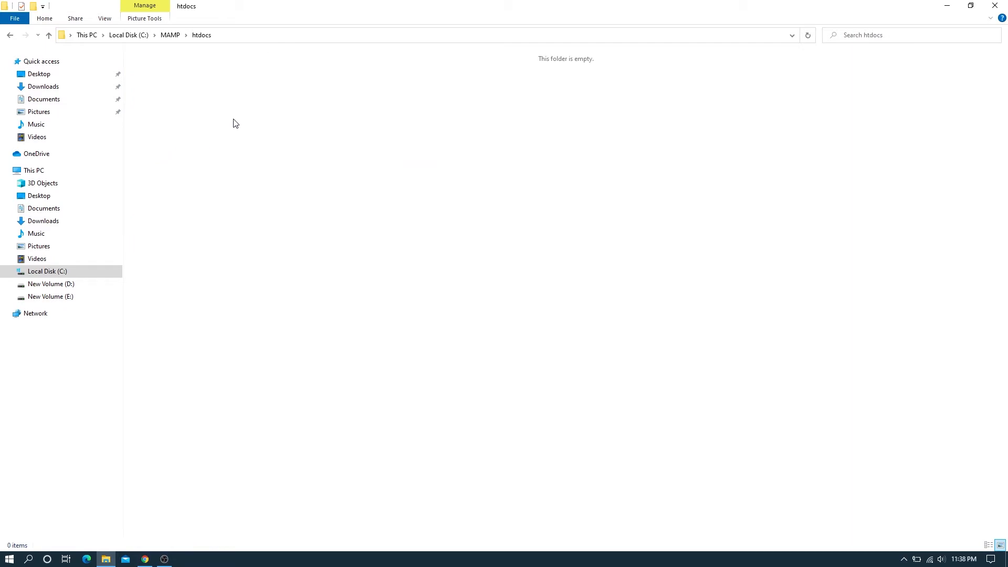
right_click(234, 119)
click(259, 192)
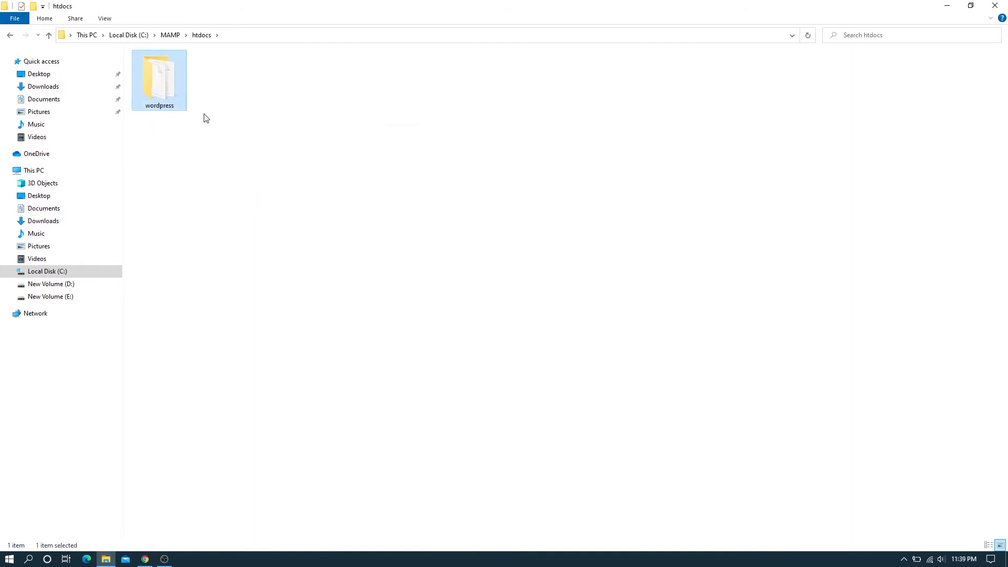
Rename the pasted wordpress folder in htdocs to 'demo'
right_click(166, 111)
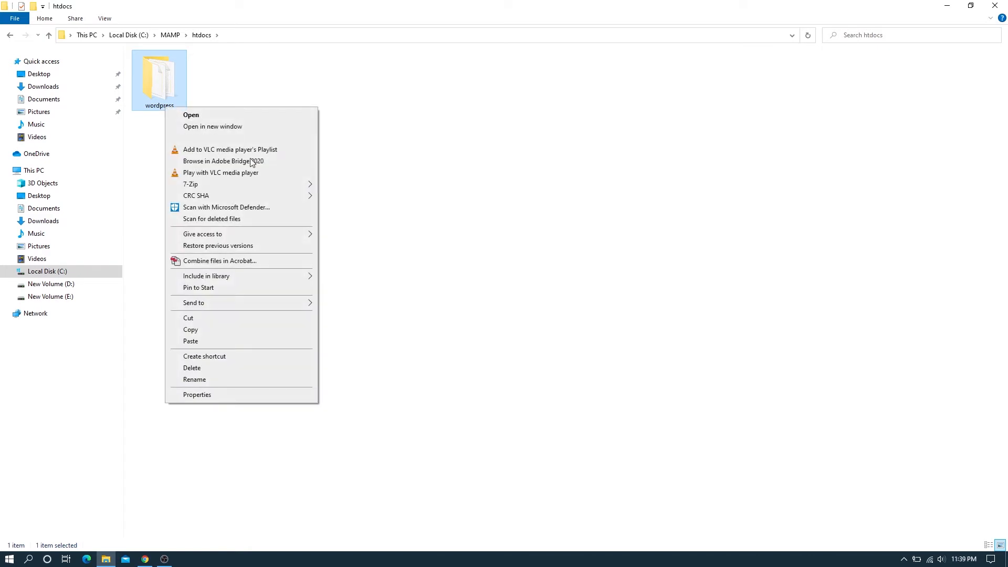
click(194, 379)
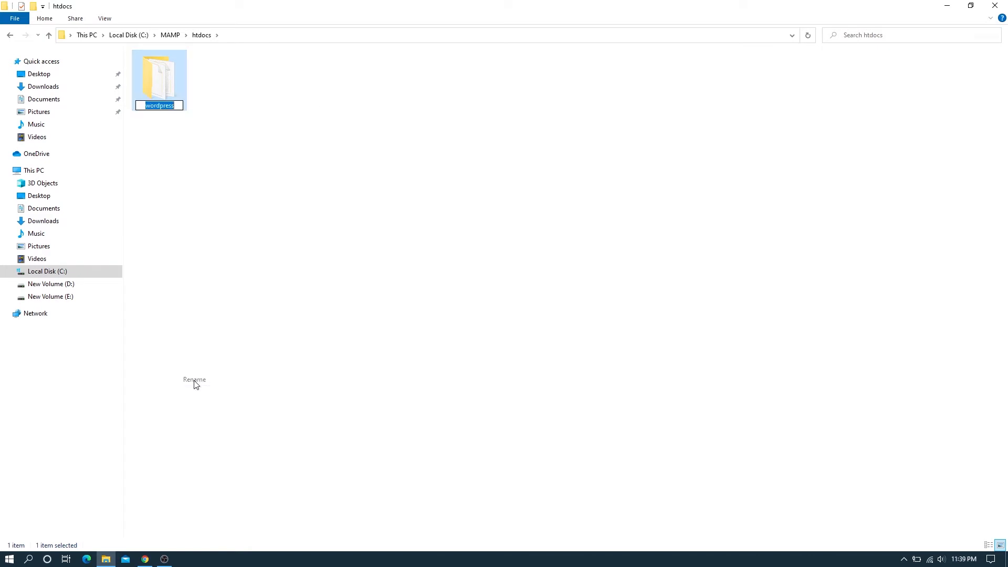
text(demo)
key(Return)
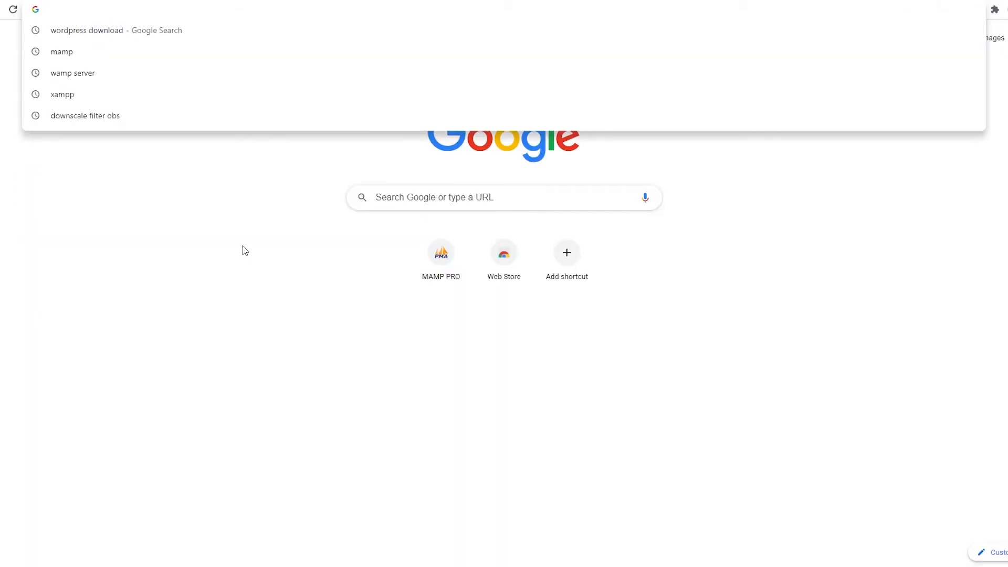
Load localhost/demo, keep English as the setup language and proceed to the database details form
text(local)
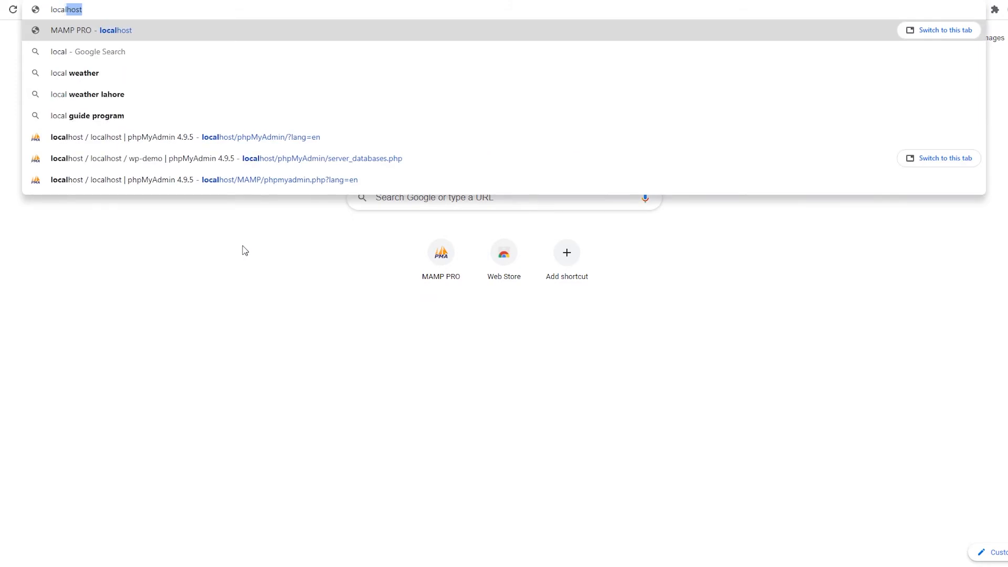
text(host)
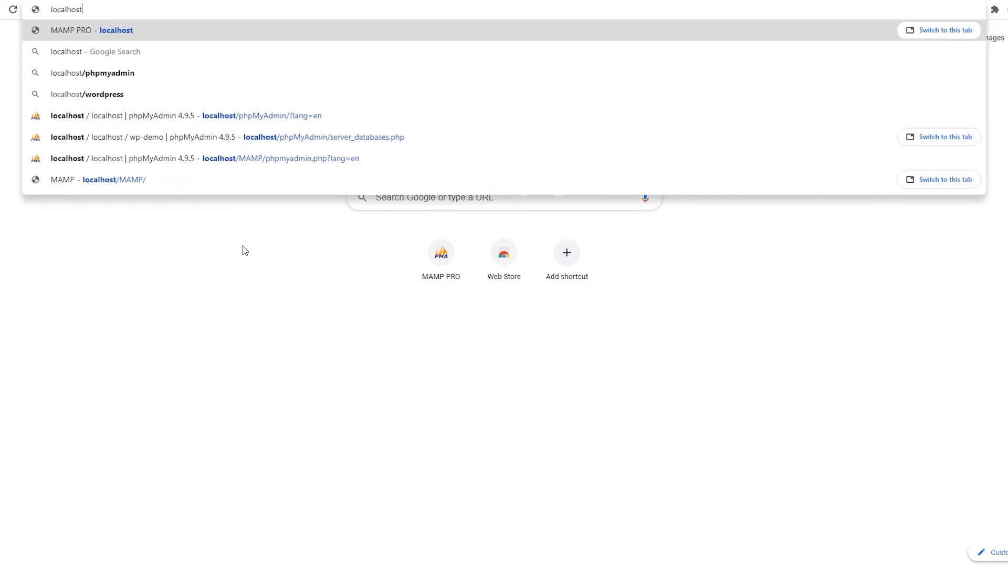
text(/)
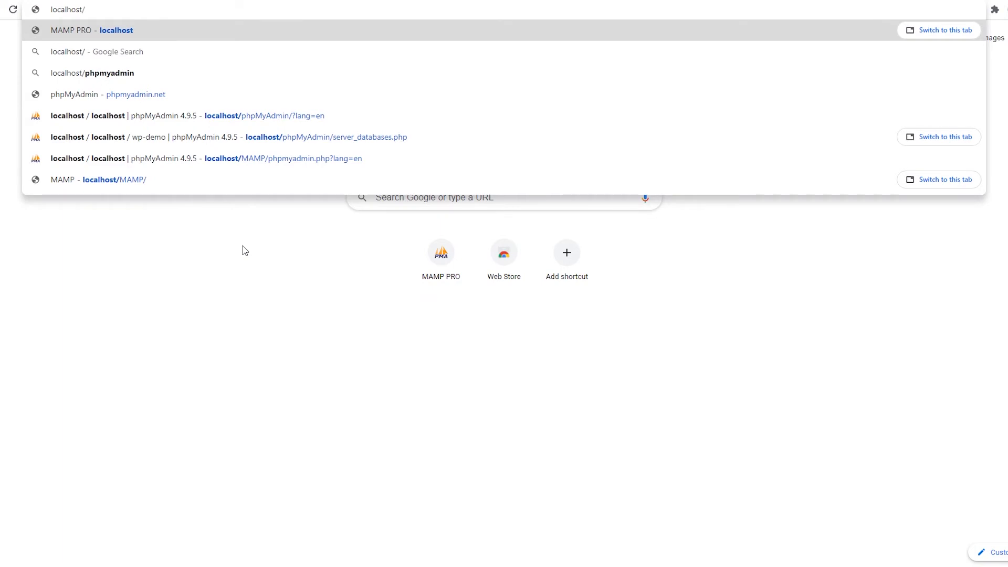
text(demo)
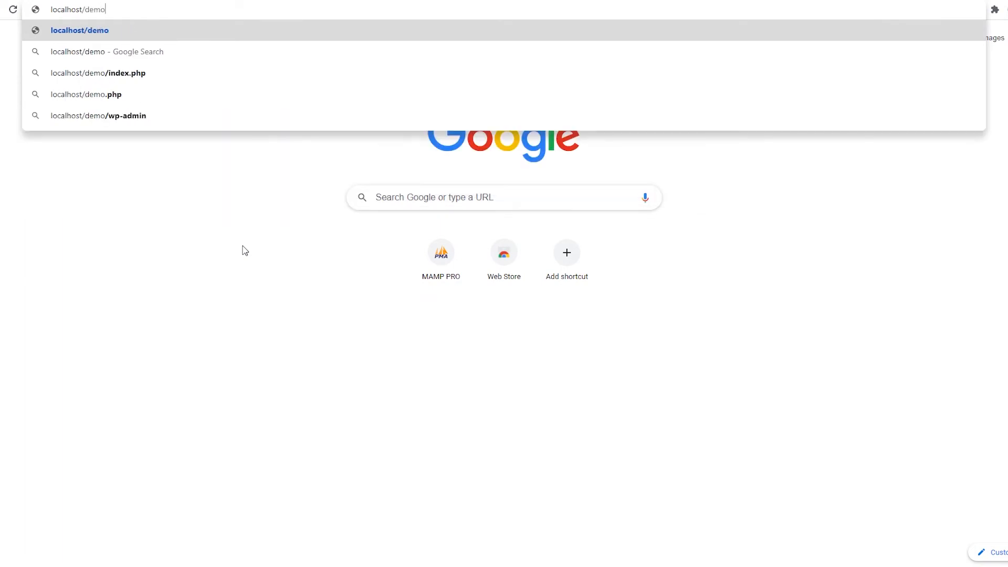
key(Return)
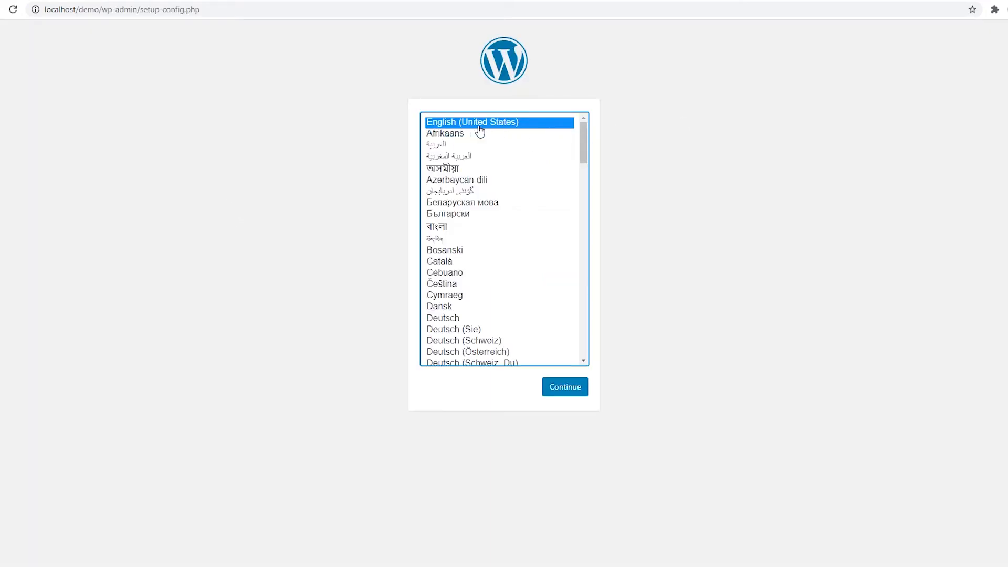
click(566, 389)
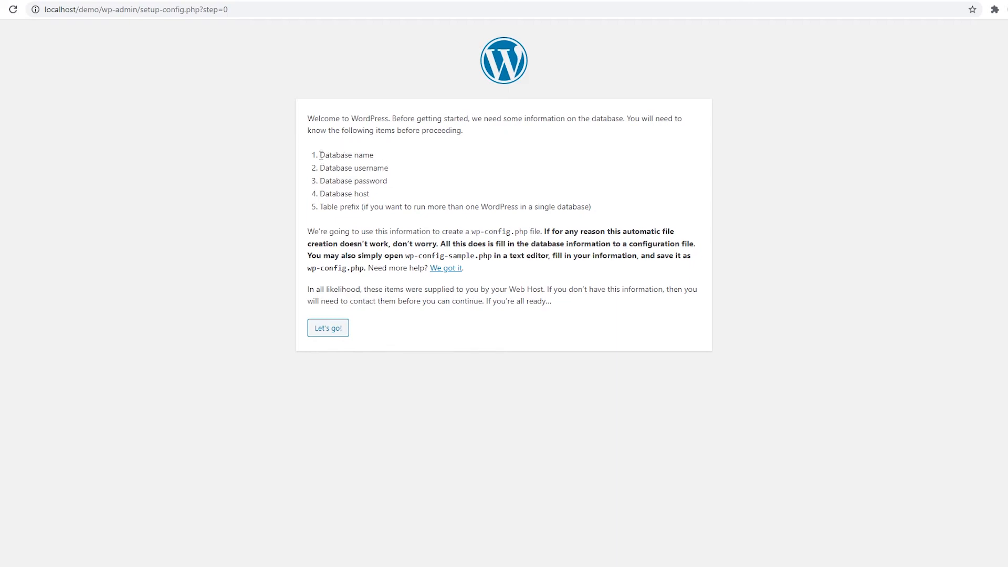
drag(320, 155, 391, 158)
click(313, 29)
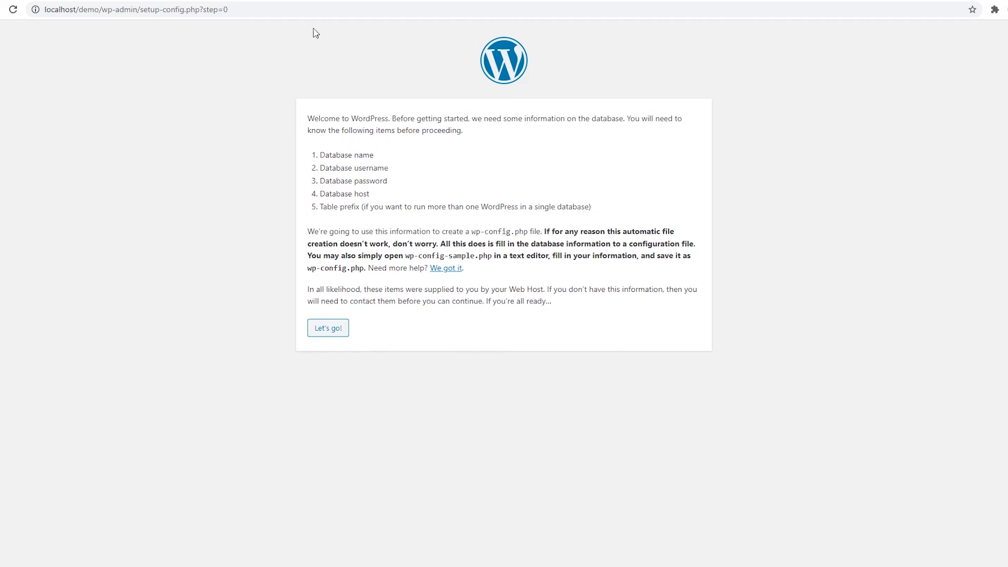
click(342, 335)
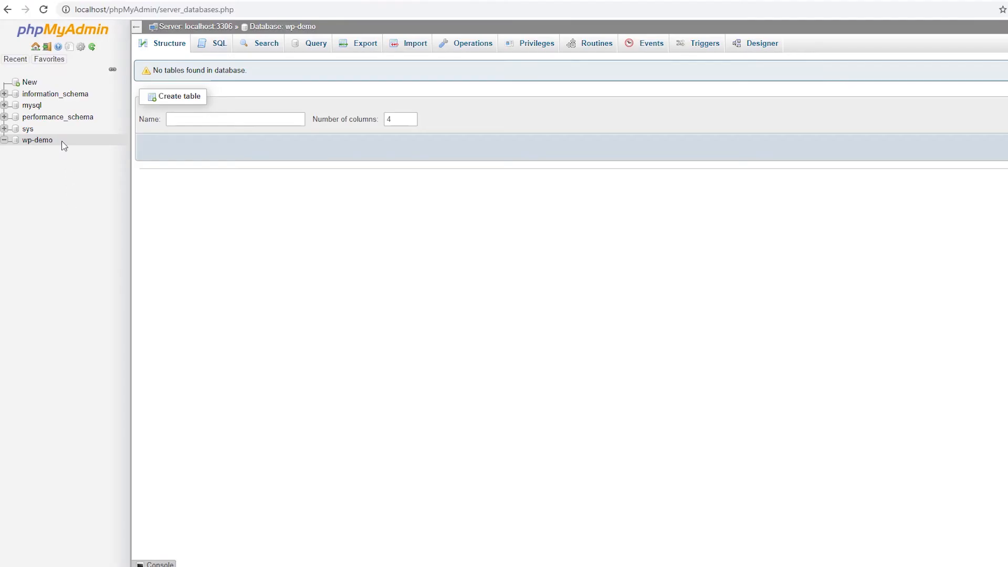
Copy the wp-demo name from phpMyAdmin and paste it as the Database Name
drag(63, 145, 22, 140)
right_click(36, 141)
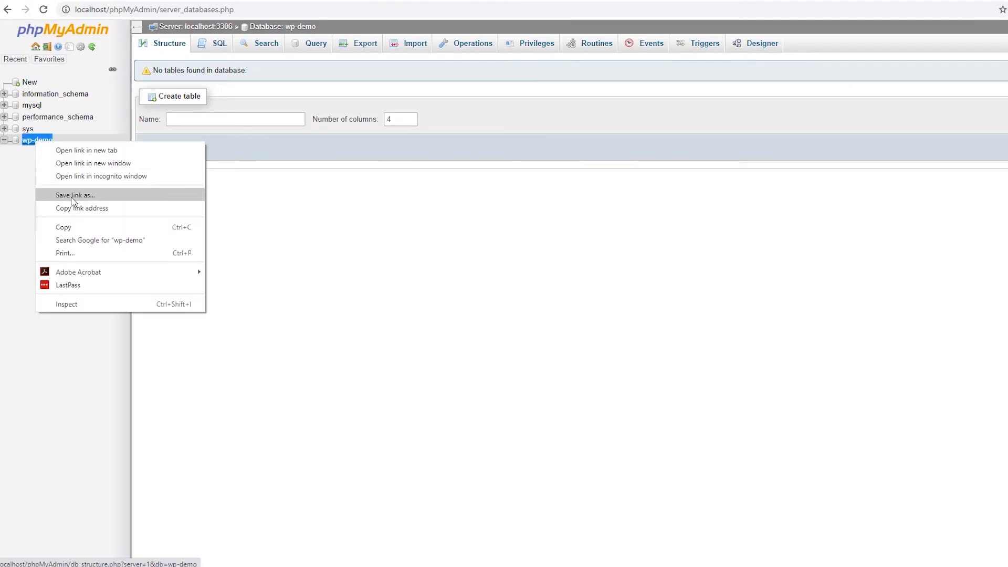
click(74, 226)
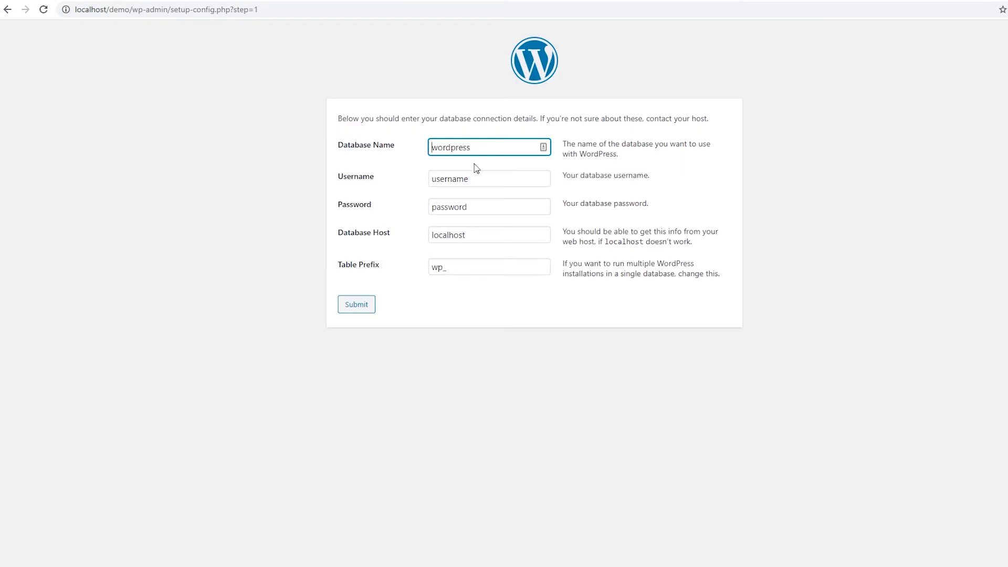
double_click(480, 146)
key(BackSpace)
right_click(480, 146)
click(510, 230)
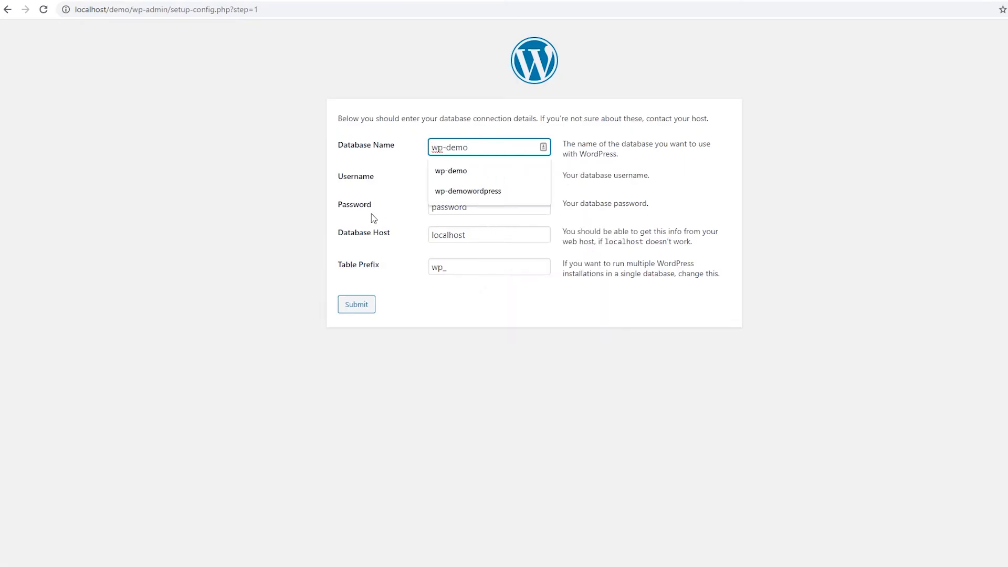
click(278, 170)
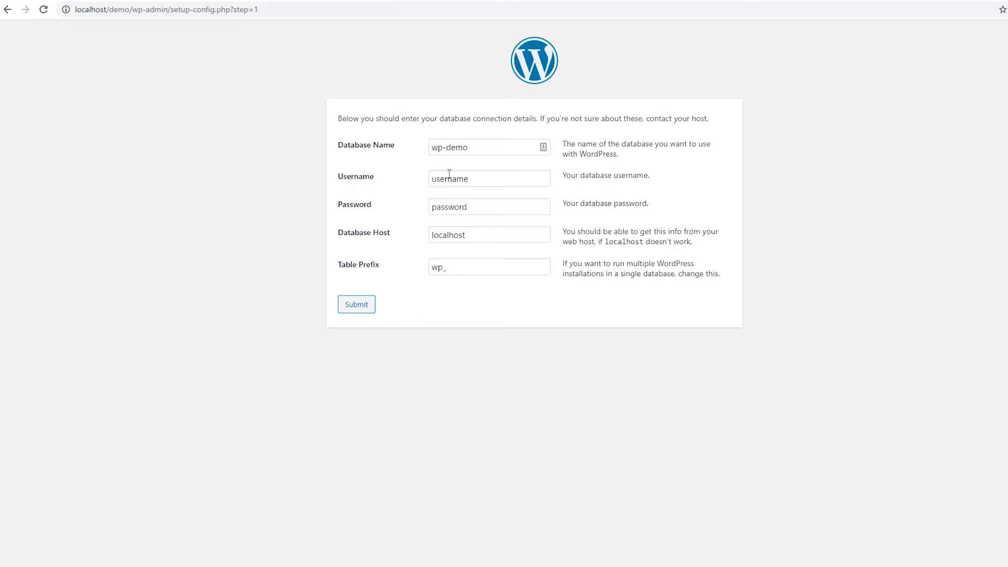
Enter username root and the database password, keep host localhost, and submit the connection details
click(477, 181)
double_click(477, 181)
text(root)
key(Tab)
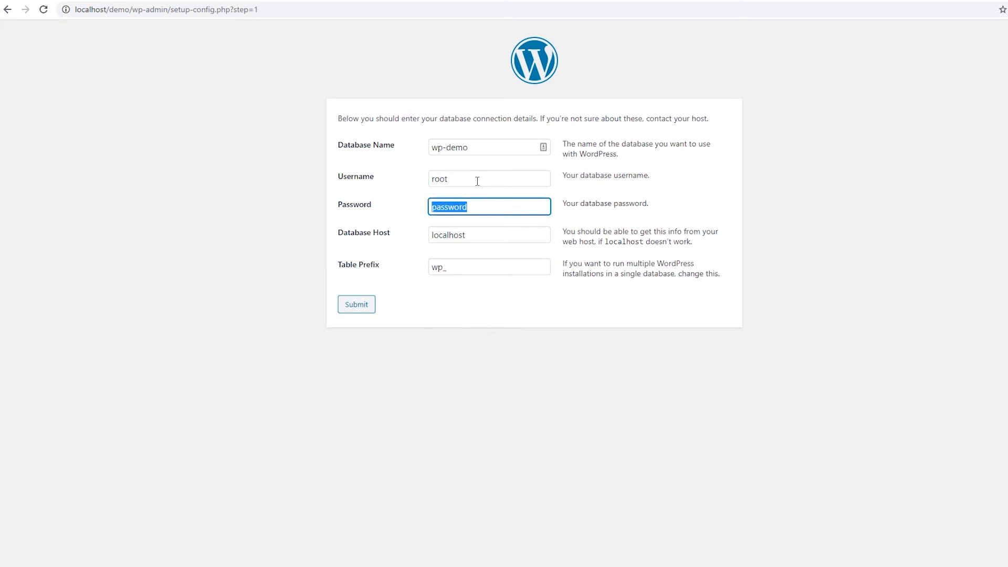
text(root)
key(Tab)
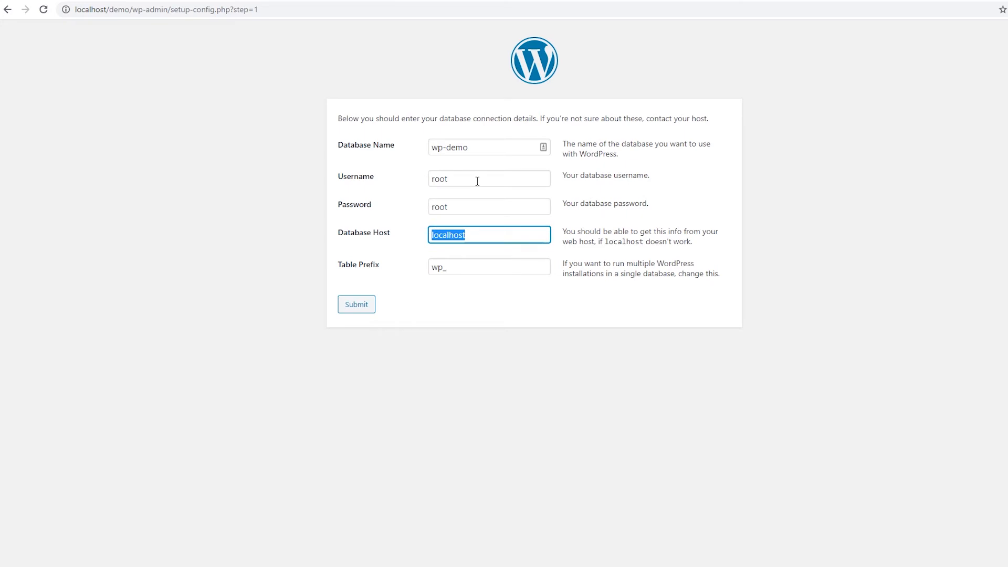
click(581, 262)
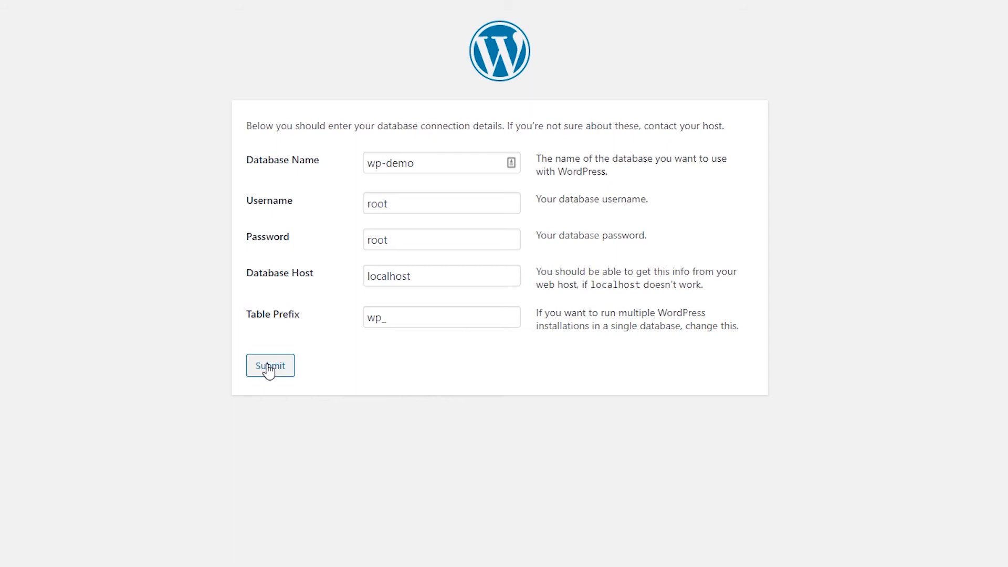
click(269, 370)
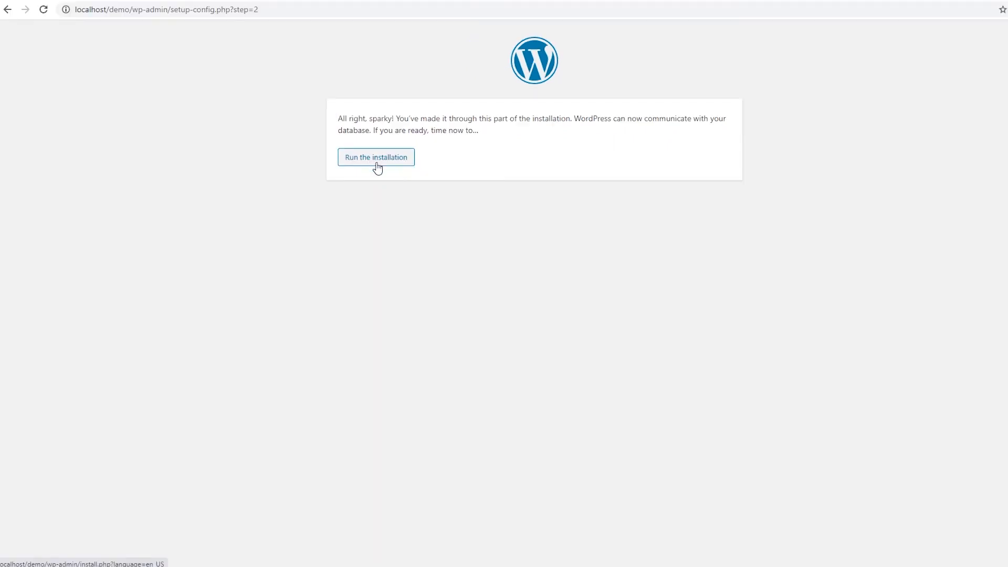
Run the installation and enter 'Wordpress Localhost' as the Site Title
click(377, 165)
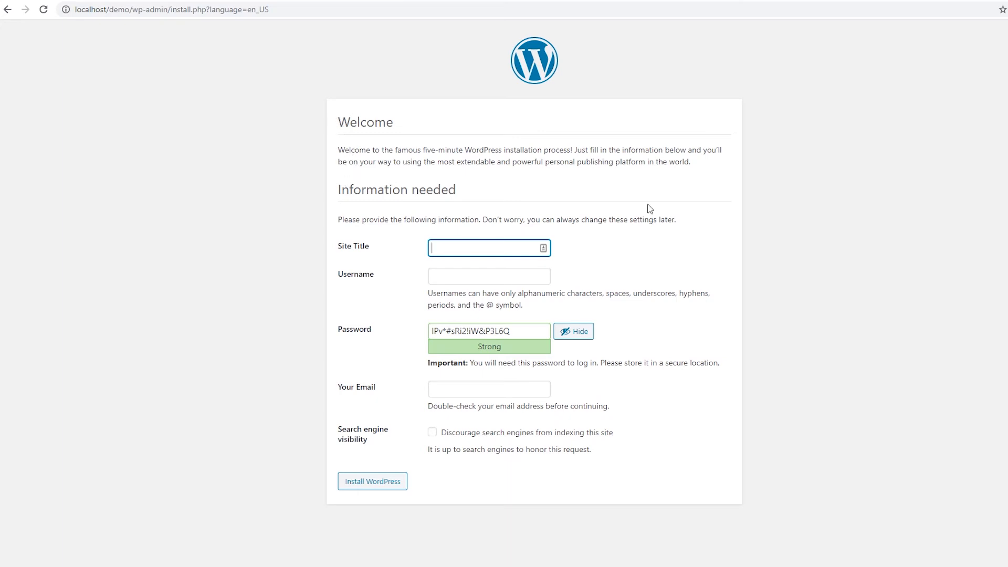
text(Wordpre)
text(s)
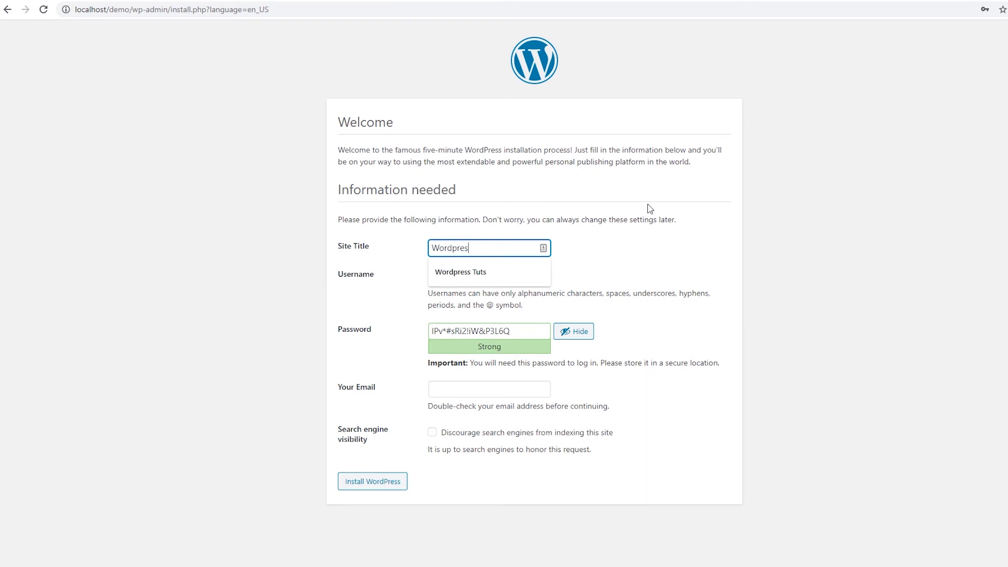
text(s Loca)
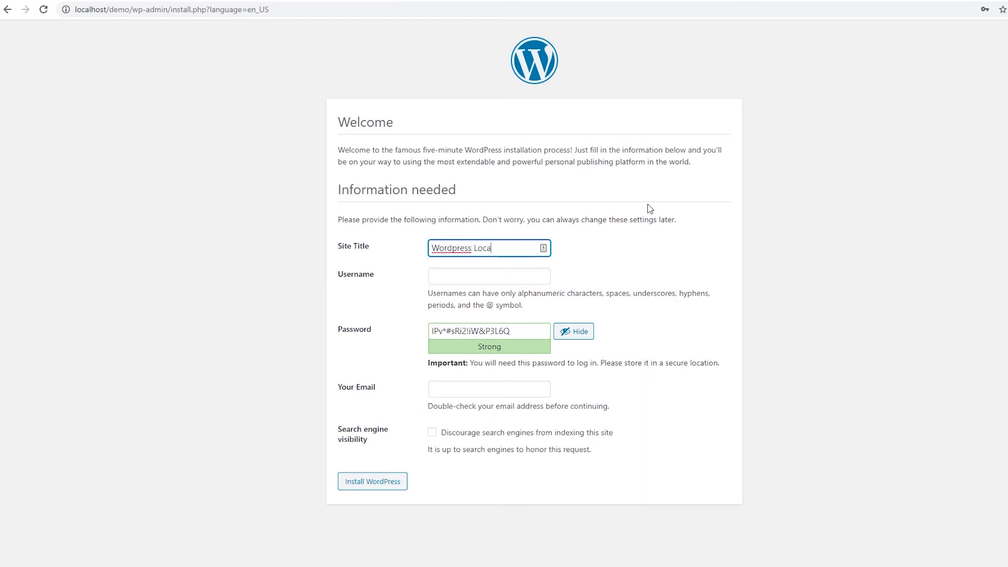
text(lhost)
click(653, 260)
Enter username admin and the admin password, confirm the weak password, and fill in the admin email
click(435, 274)
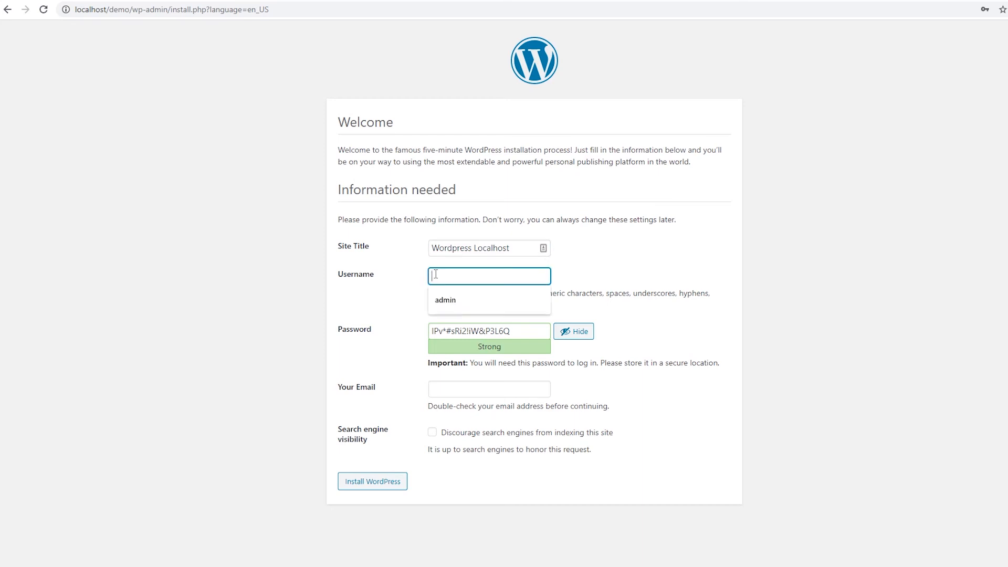
text(admin)
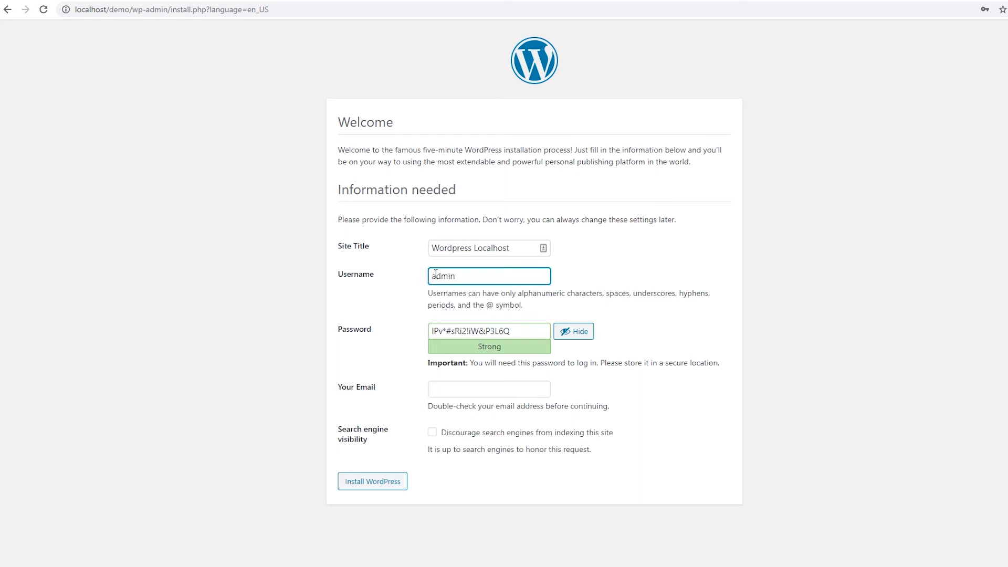
key(Tab)
text(admin)
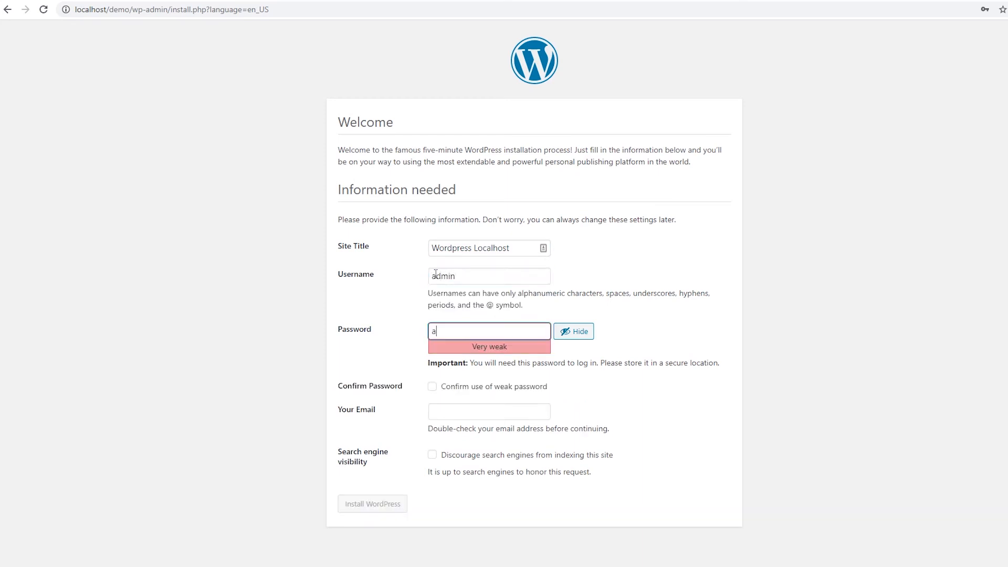
click(669, 306)
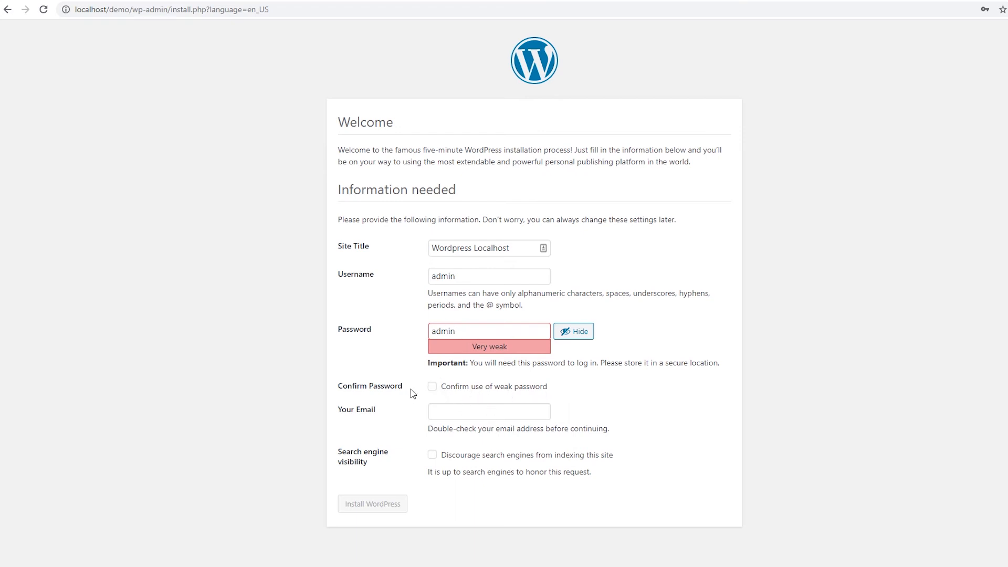
click(431, 387)
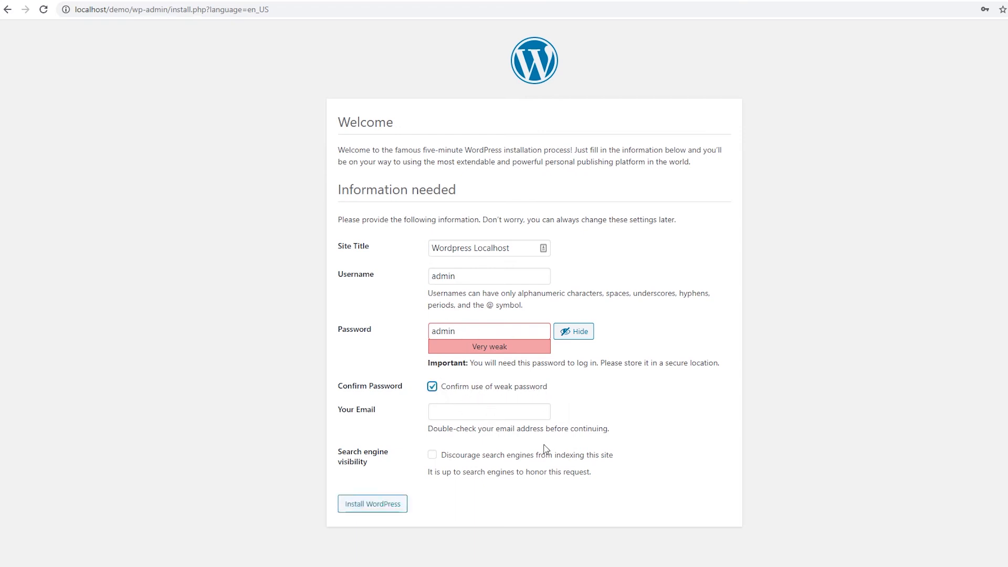
click(543, 409)
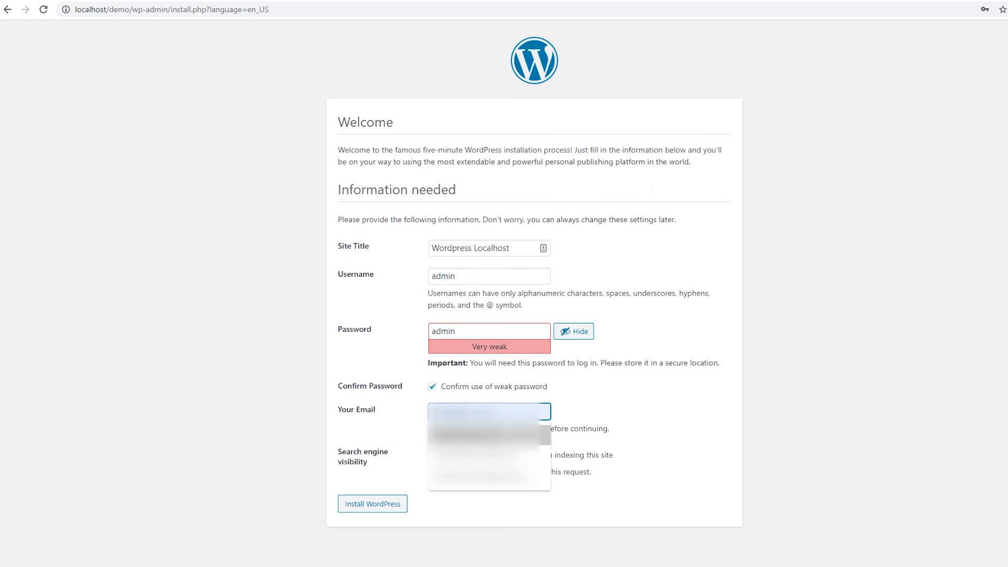
click(499, 435)
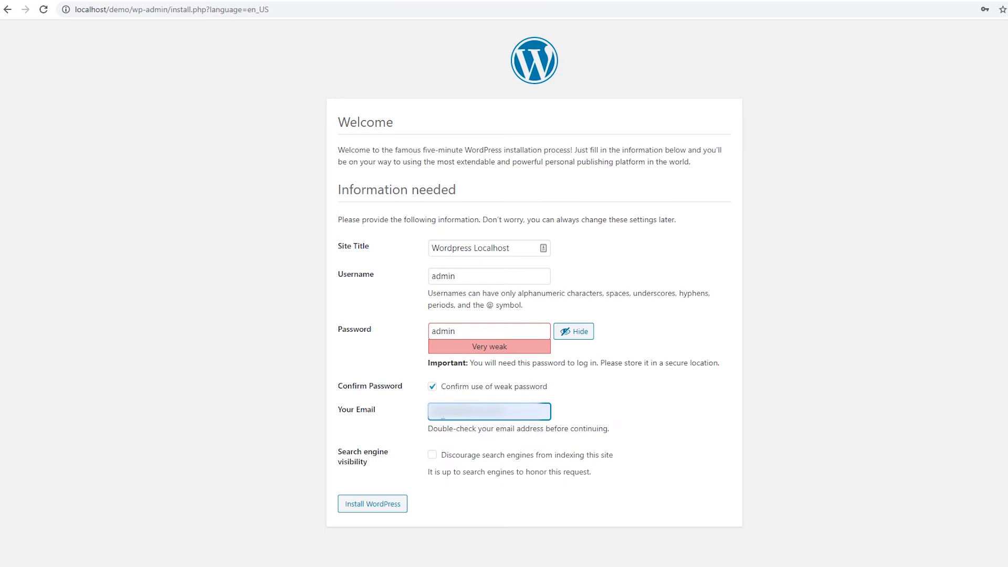
Install WordPress, then on the login page enter username admin and the password
click(393, 509)
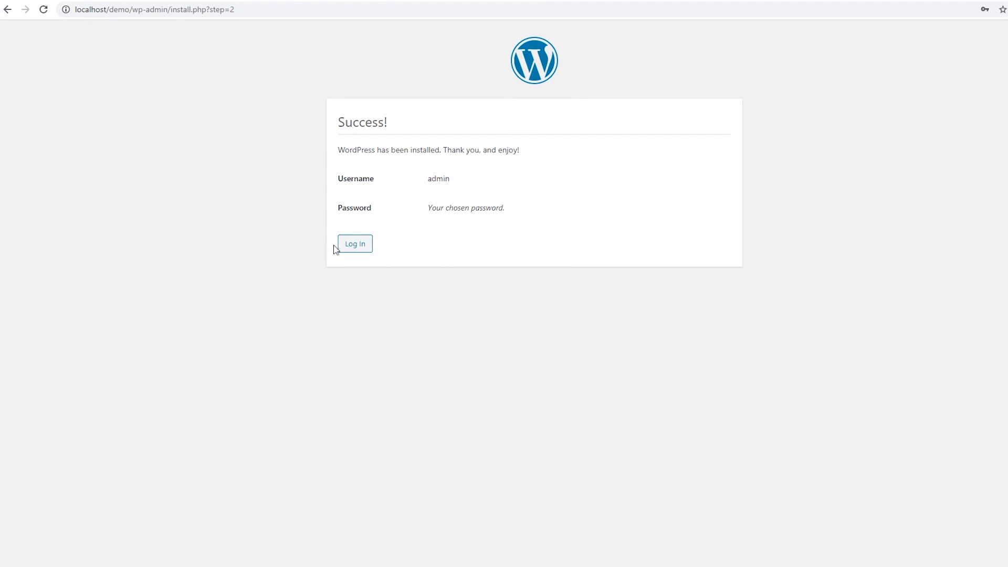
click(360, 249)
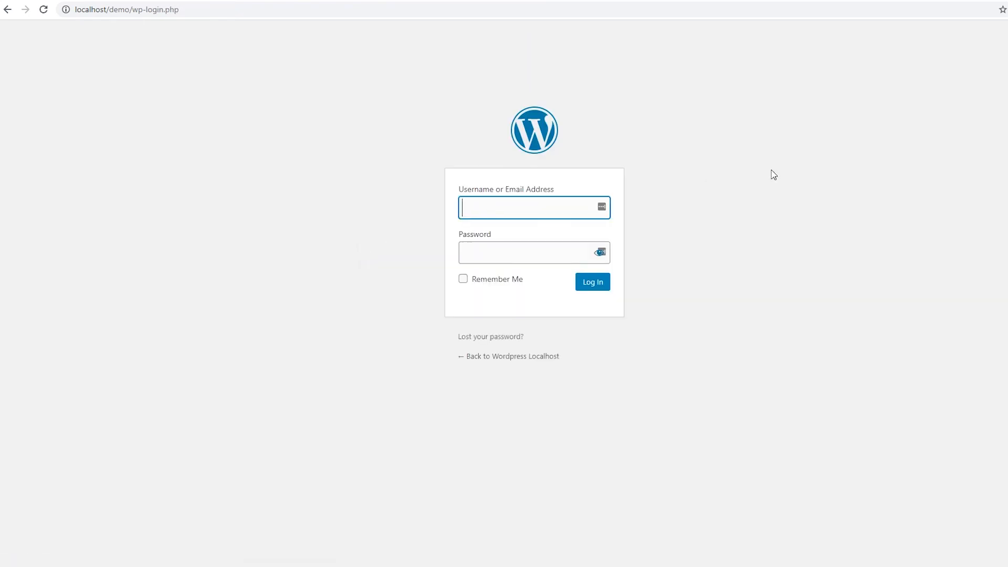
text(admin)
key(Tab)
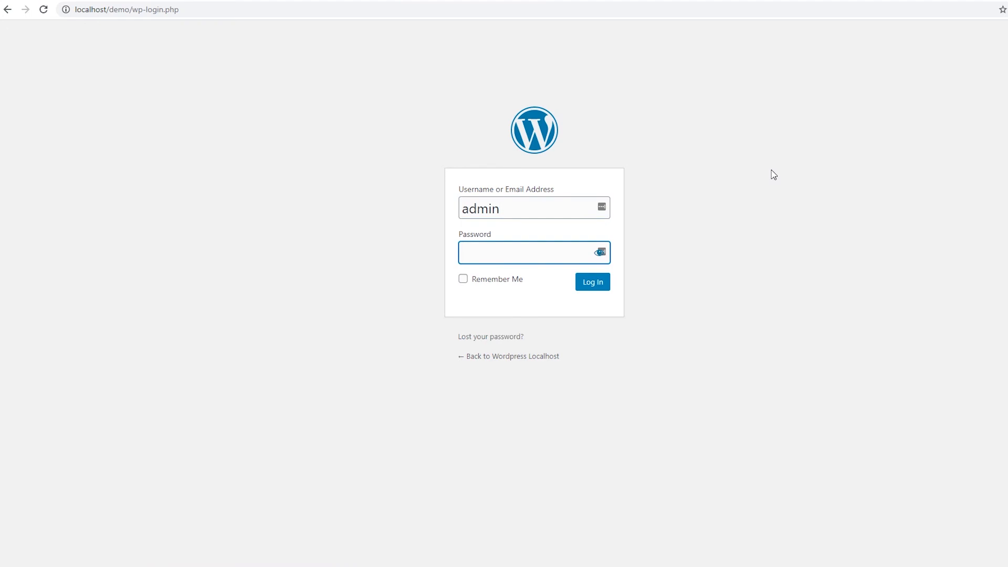
text(admin)
Sign in as admin and look over the new site's dashboard and its Visit Site link
click(604, 284)
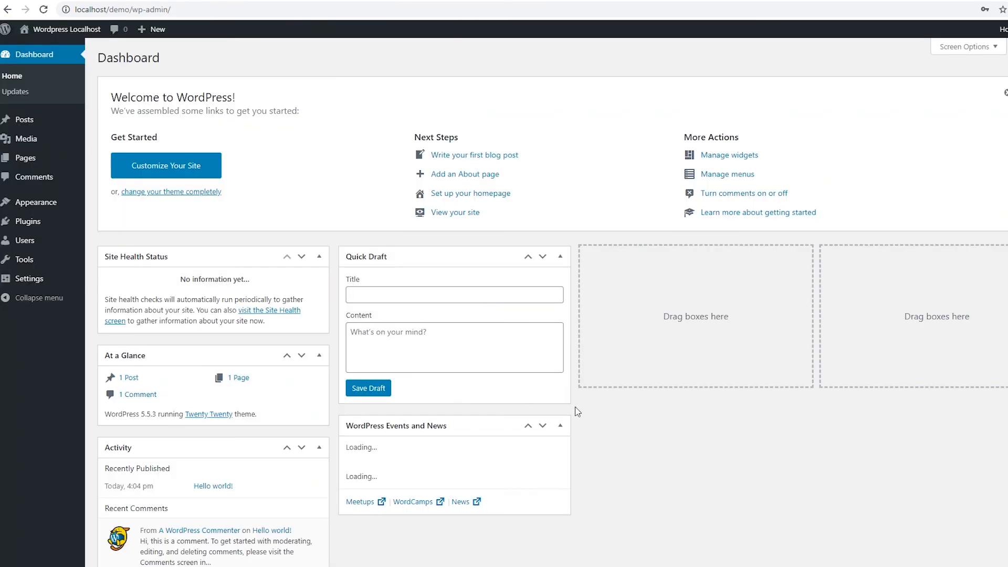
scroll(582, 410, down, 1)
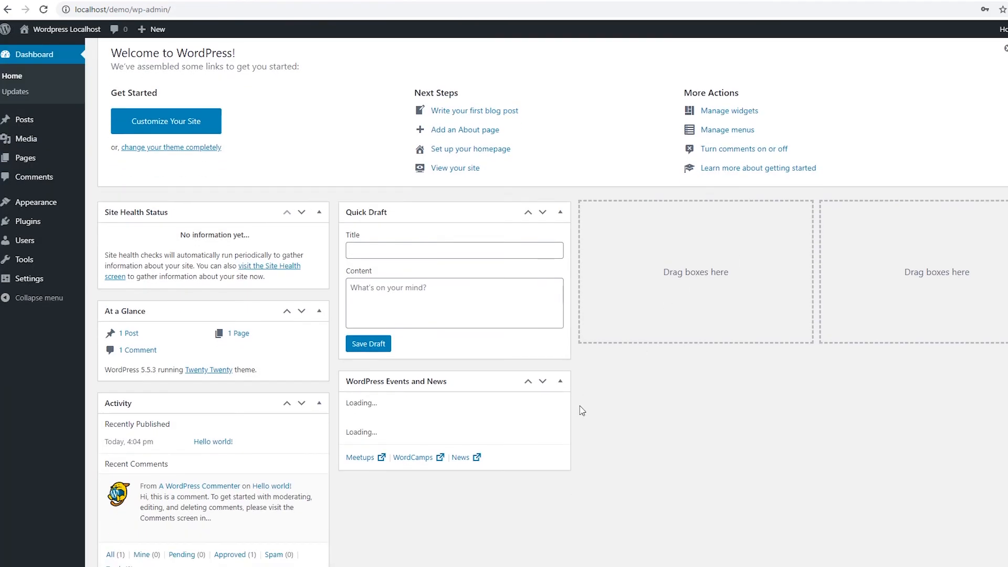
scroll(582, 411, up, 1)
mouse_move(23, 29)
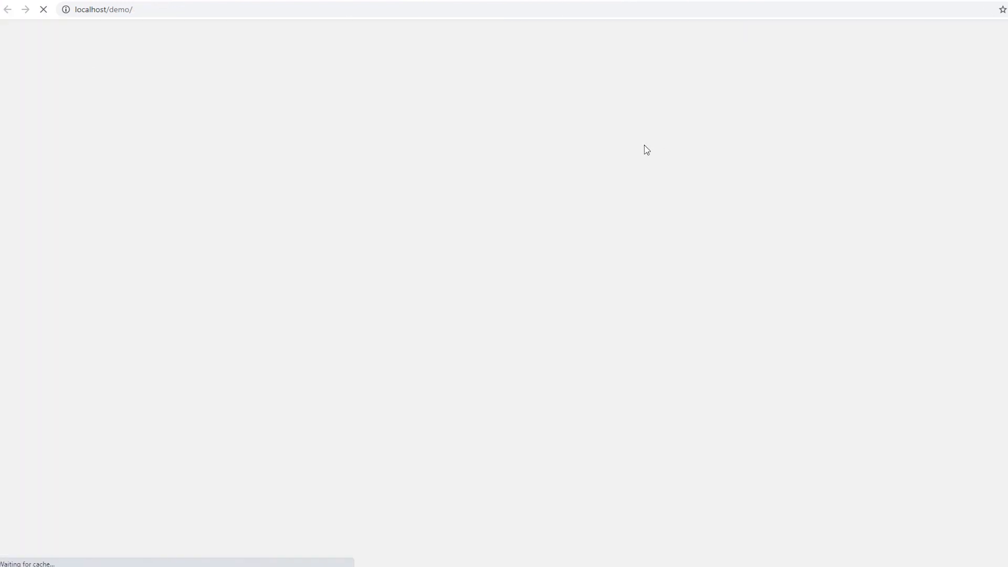
scroll(584, 246, down, 5)
scroll(584, 246, up, 5)
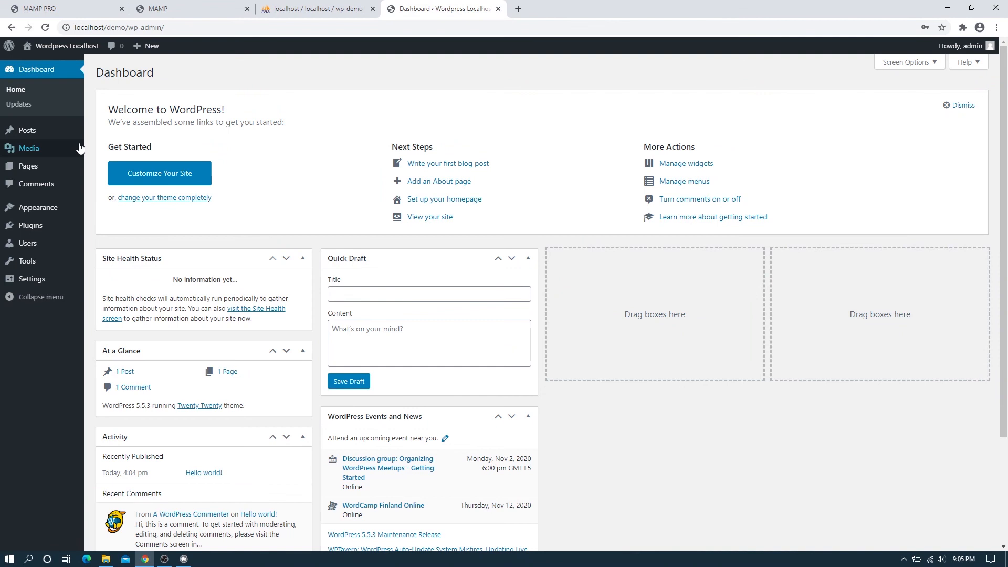
mouse_move(77, 138)
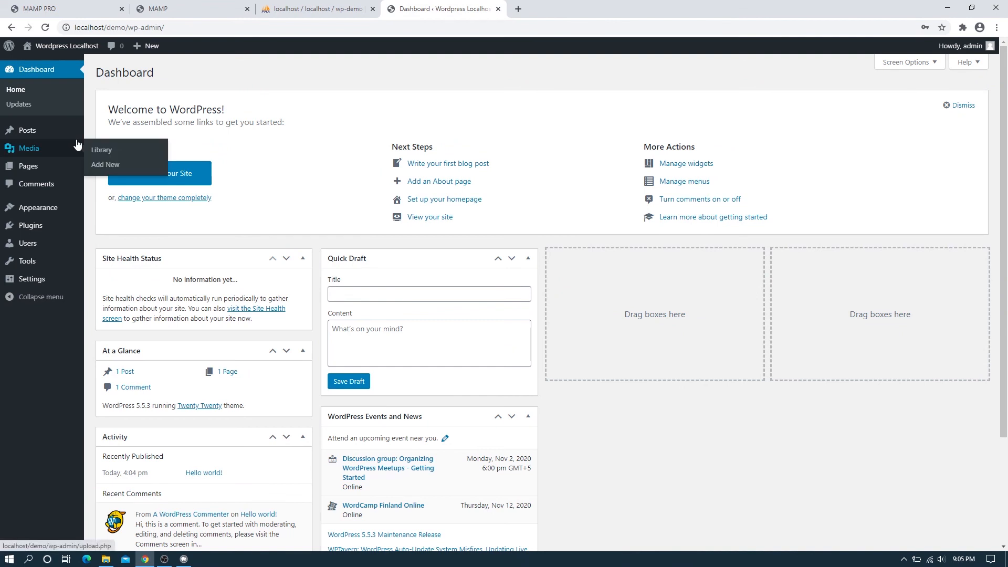
Log out of WordPress and load localhost/demo/wp-admin in a new tab
click(989, 50)
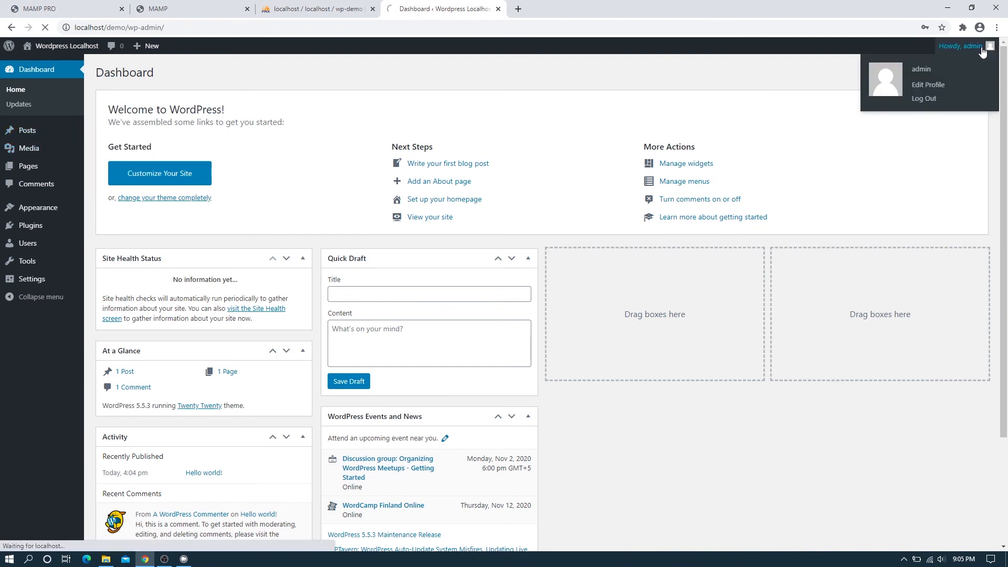
click(930, 98)
click(518, 9)
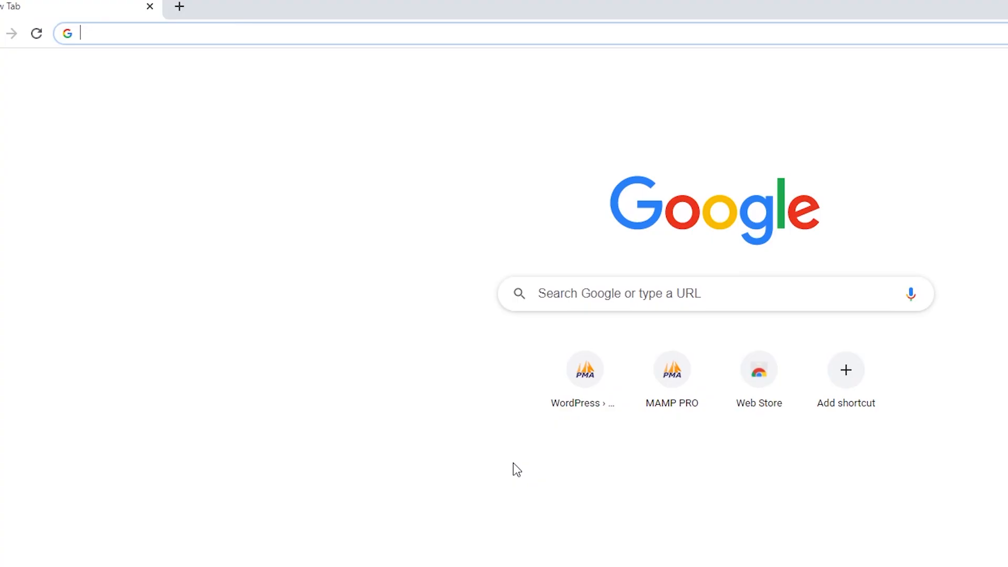
text(local)
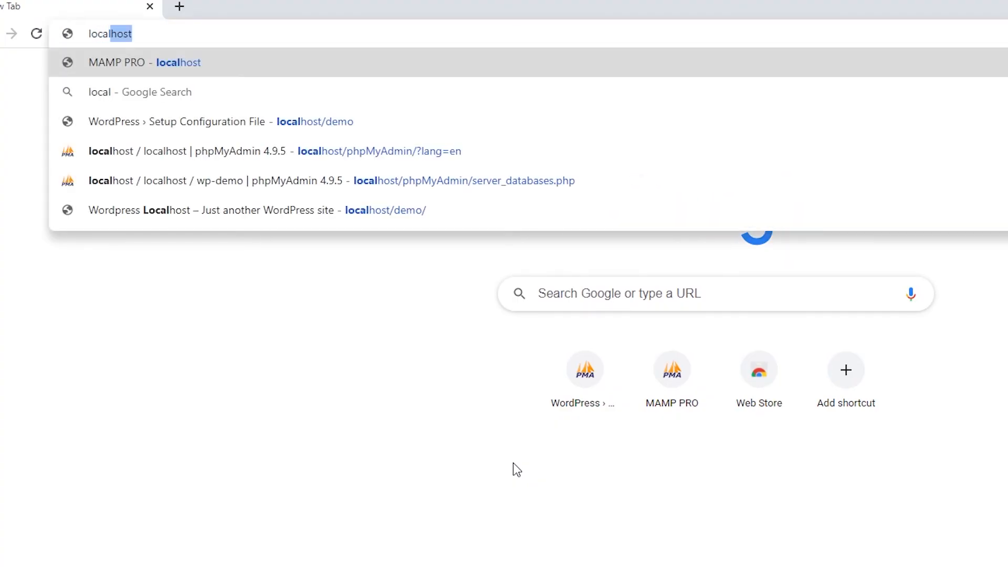
text(host)
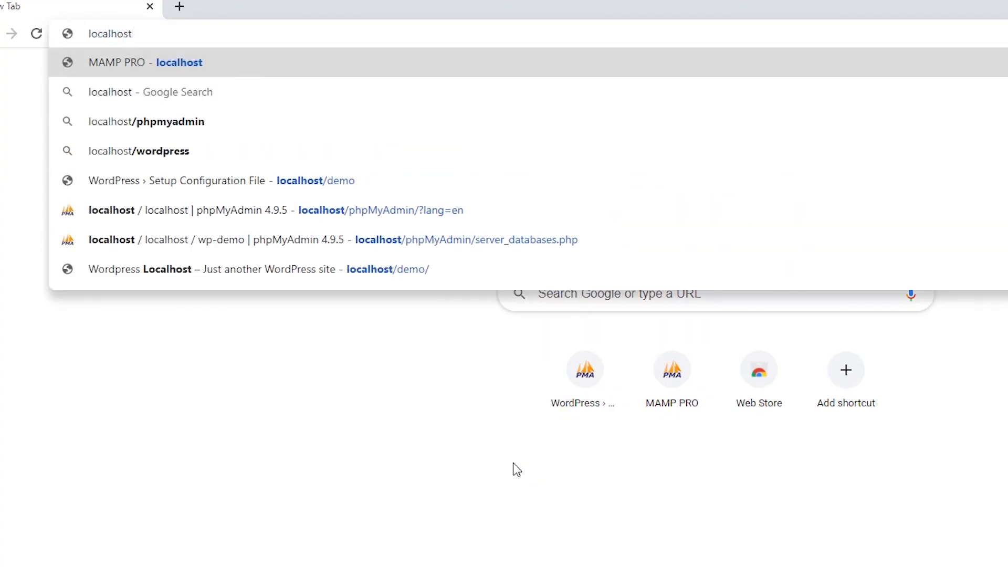
text(/demo)
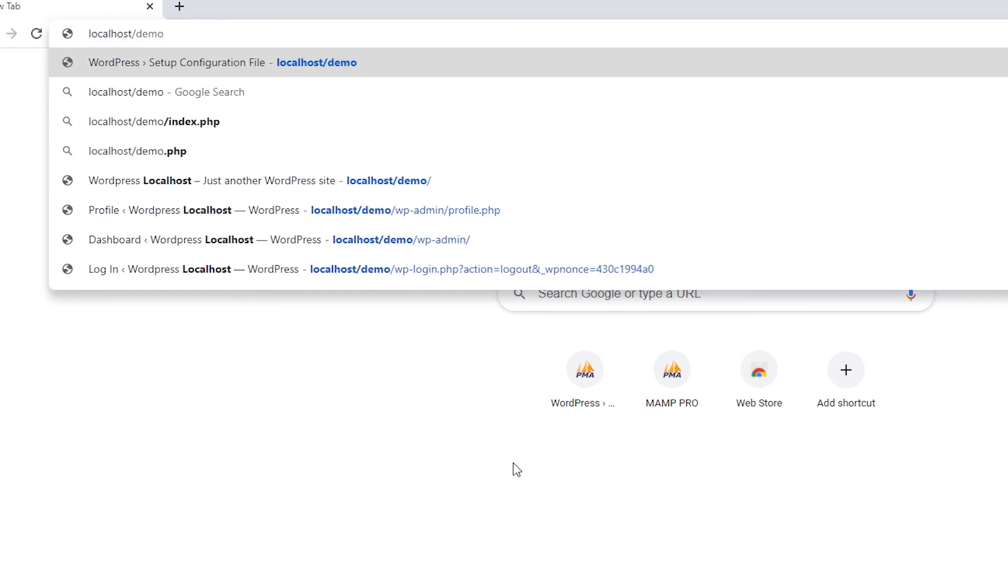
text(/)
key(BackSpace)
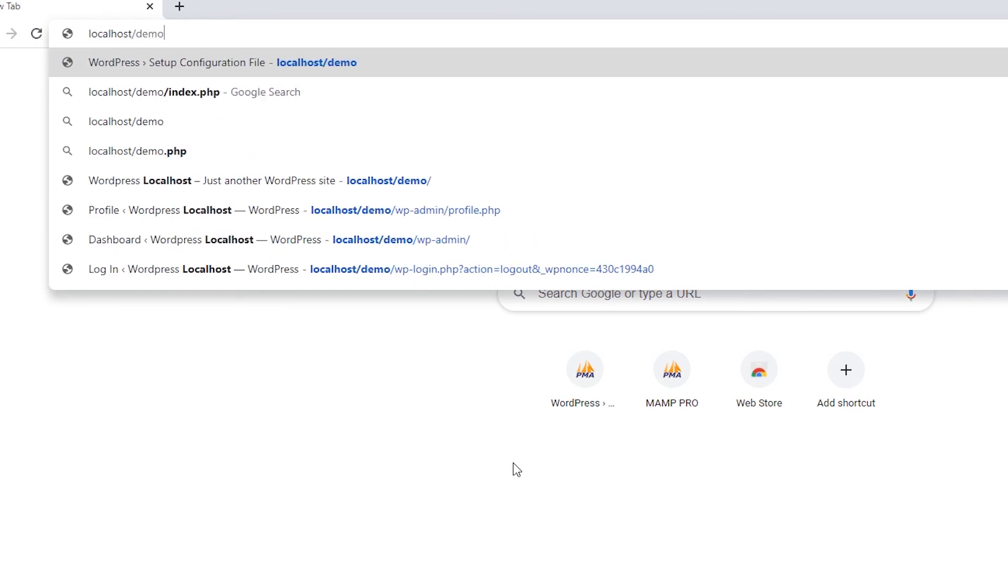
text(/wp)
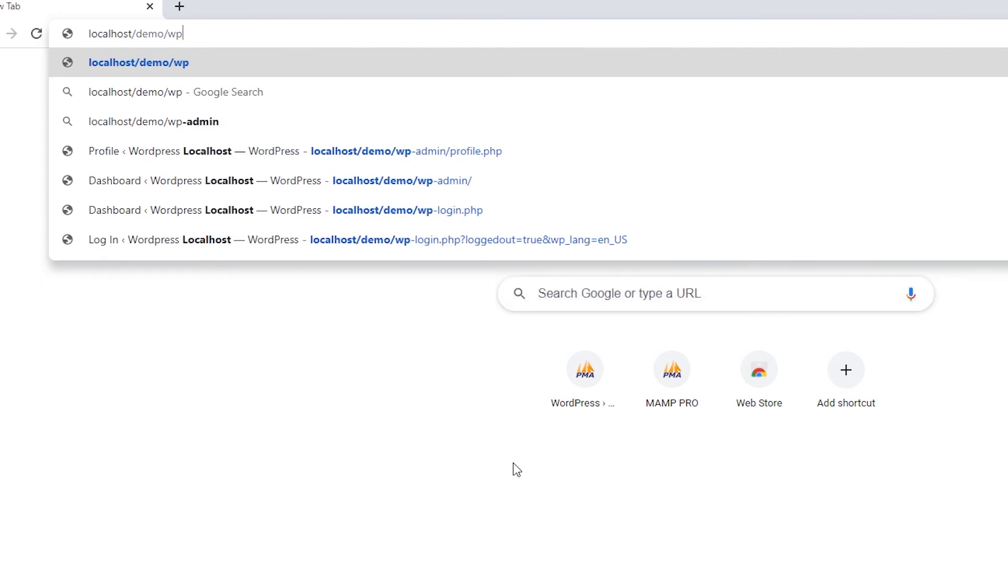
text(-a)
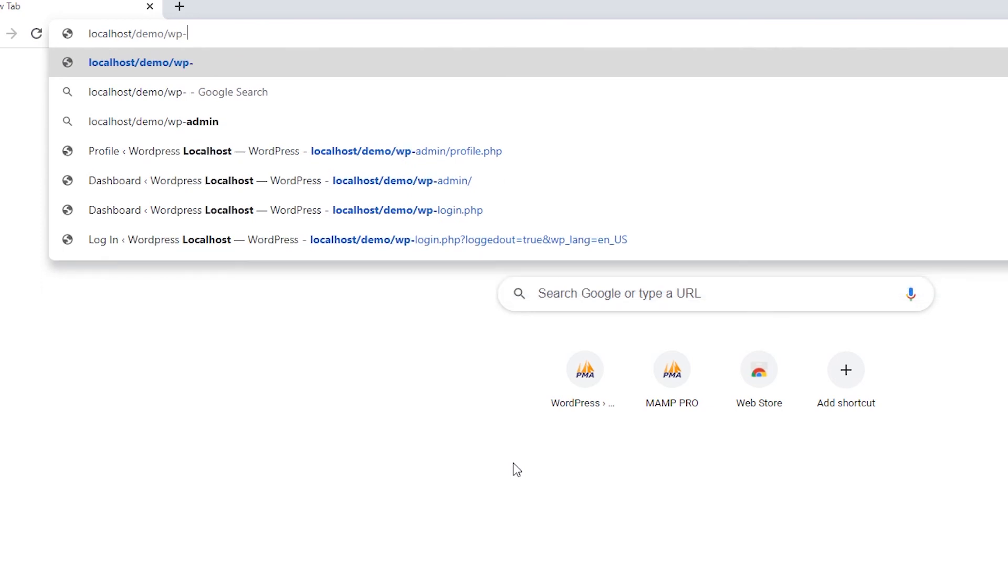
text(dmin)
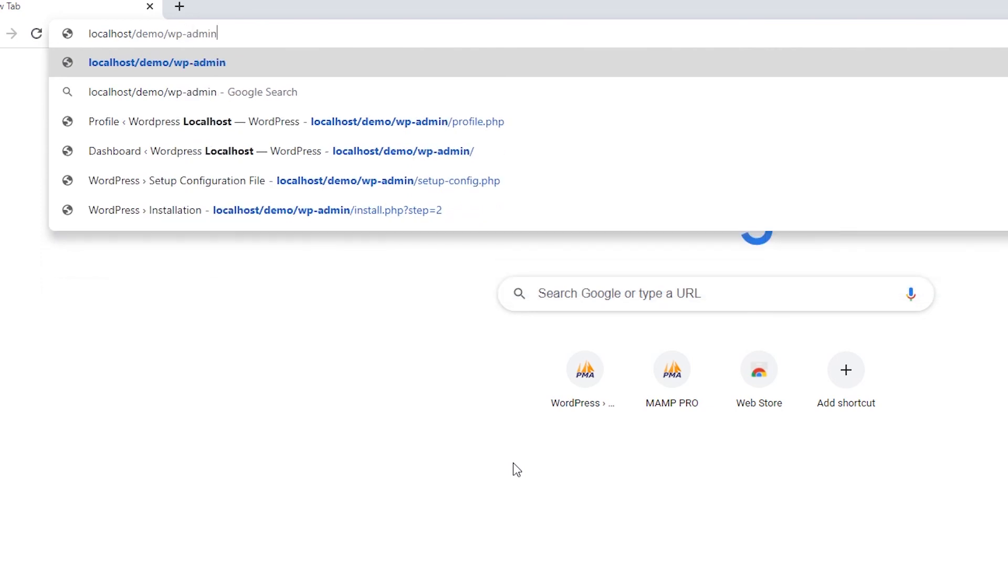
key(Return)
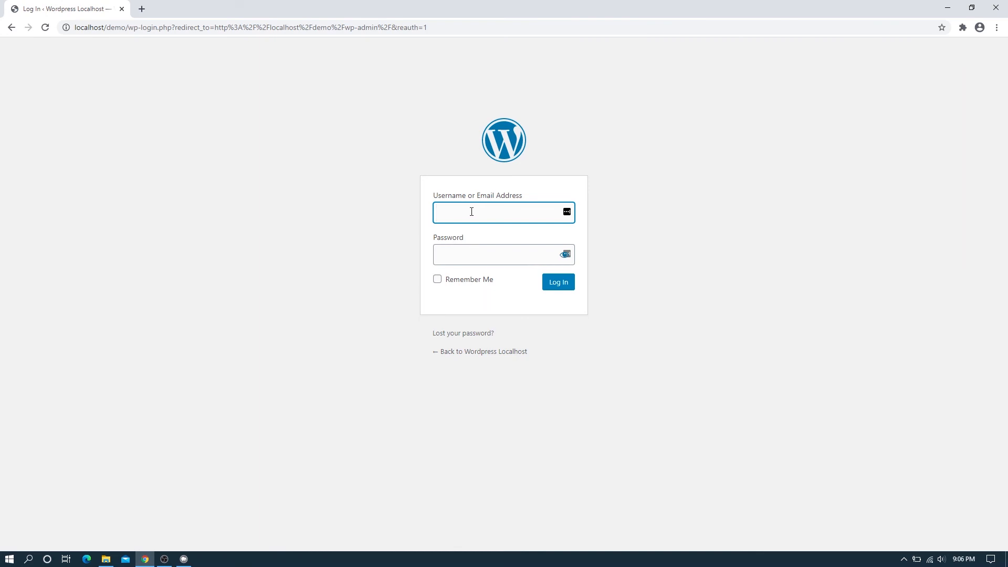
Sign back in with username admin and the password to reach the Dashboard
text(admin)
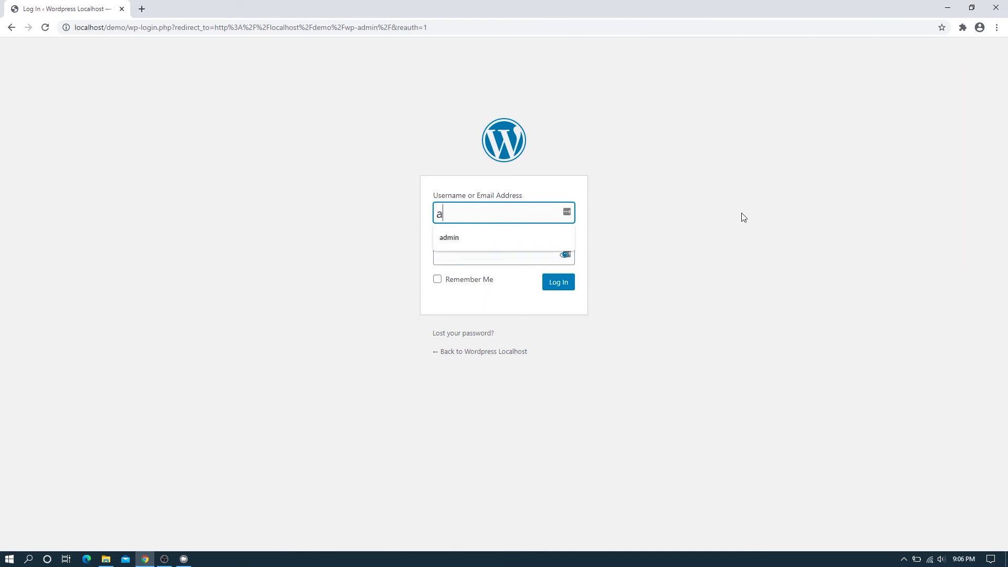
key(Tab)
text(admin)
key(Return)
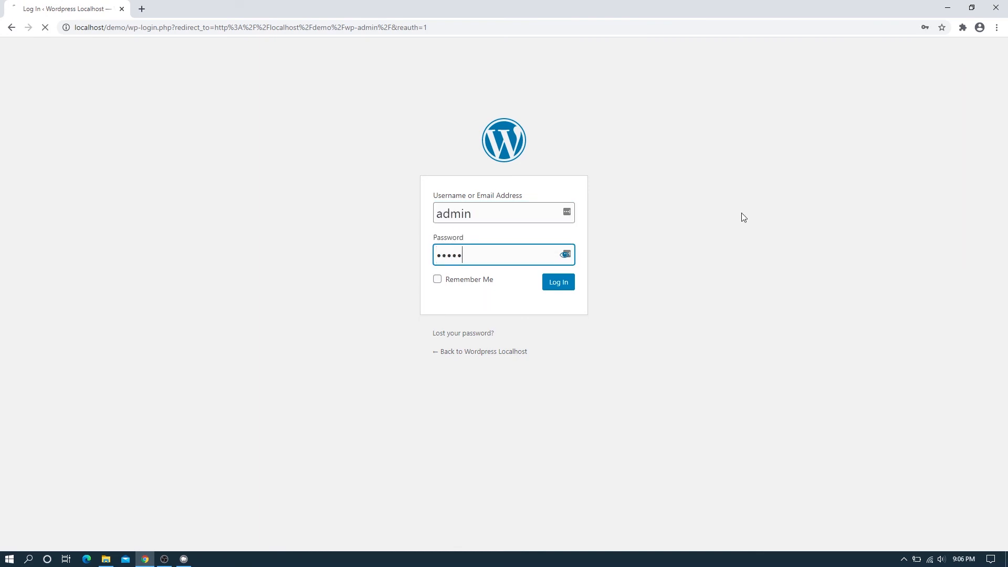
click(571, 283)
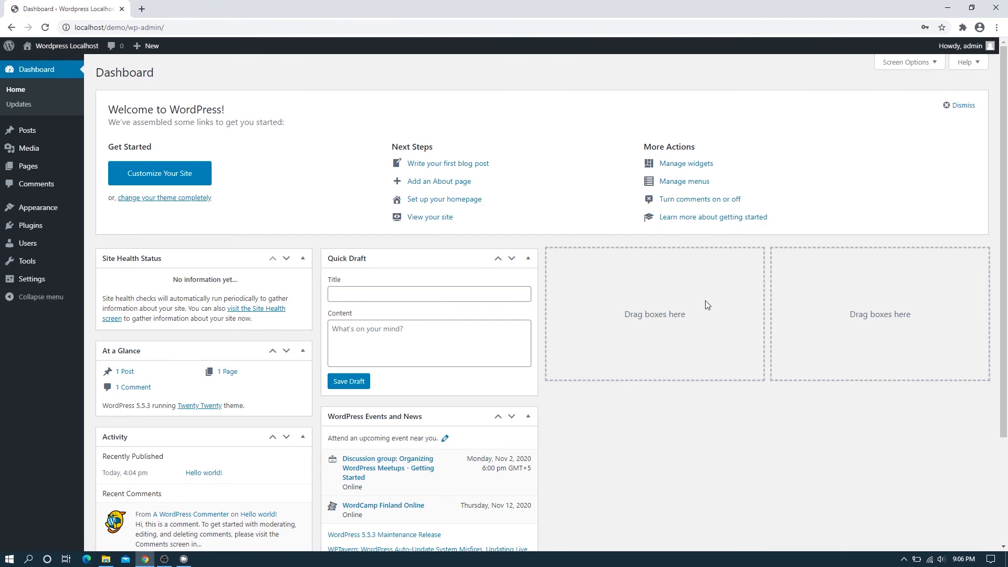
scroll(704, 304, down, 3)
scroll(704, 305, up, 2)
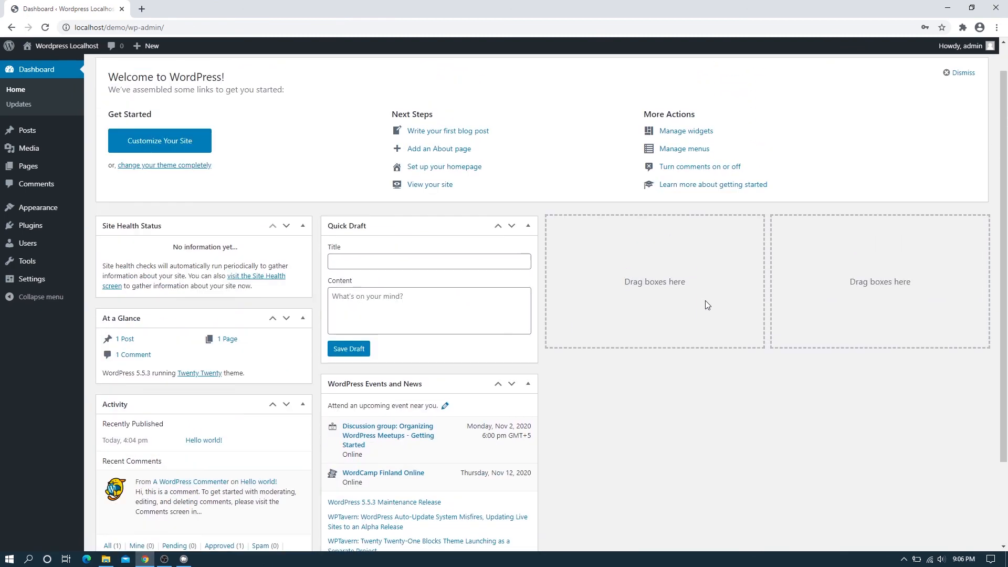